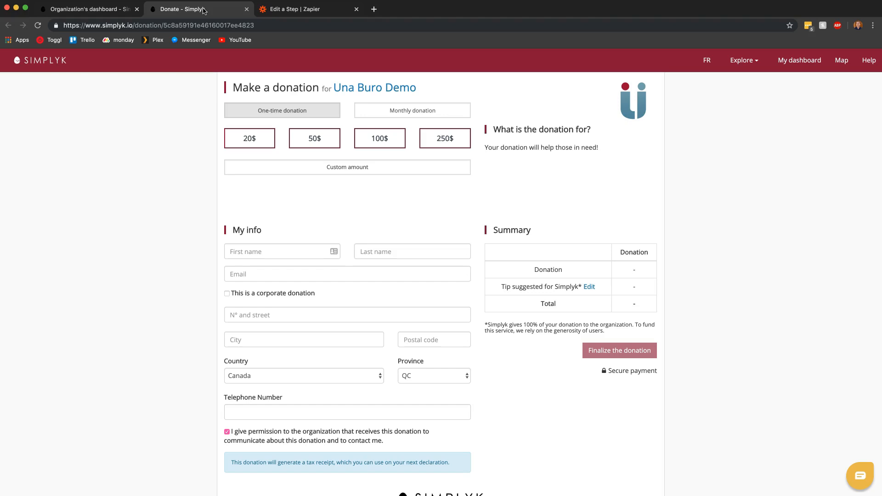
# - Switch between the blank Simplyk donation form and the Zapier Choose a Trigger App page
pyautogui.click(301, 13)
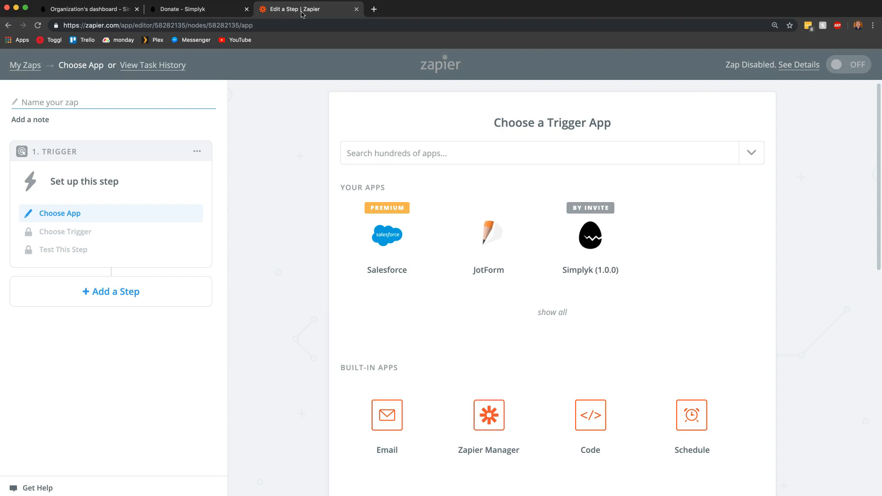
pyautogui.click(206, 11)
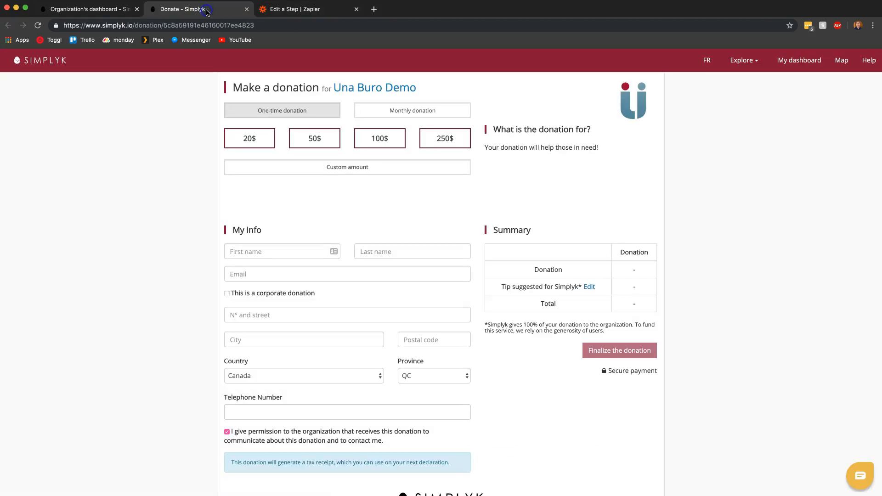
pyautogui.click(295, 14)
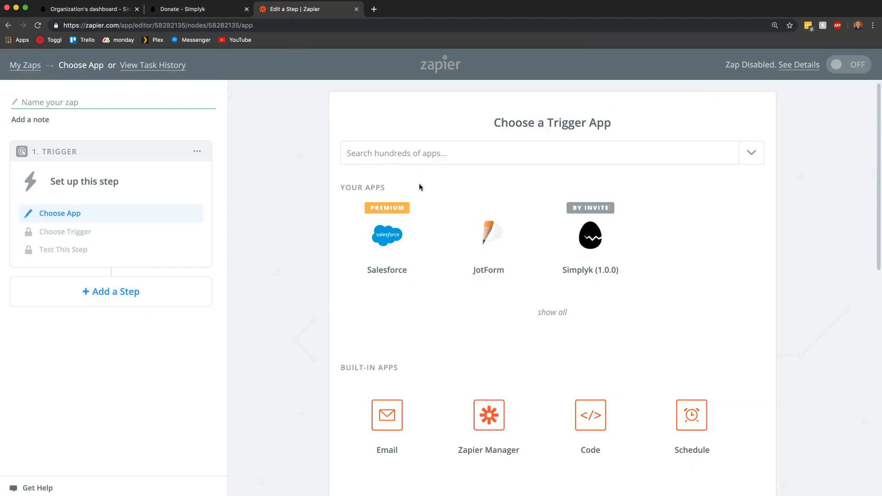
# - Choose Simplyk (1.0.0) as the trigger app and select its Get Donation event
pyautogui.click(339, 171)
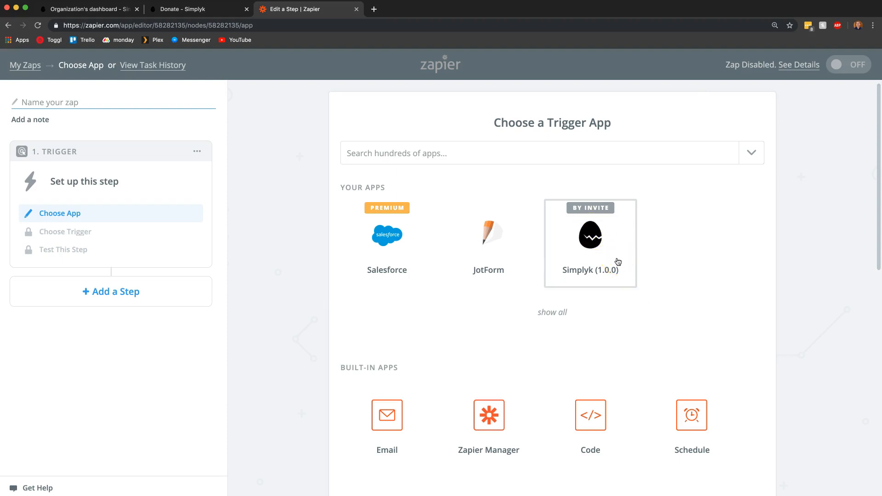
pyautogui.click(614, 260)
pyautogui.click(605, 267)
pyautogui.click(571, 242)
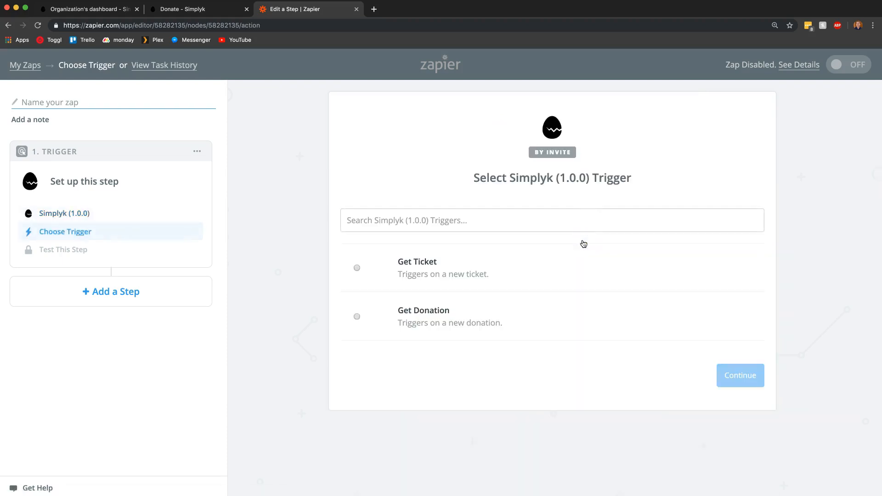
pyautogui.click(357, 318)
# - Save the Get Donation trigger, cancel the new-account login, and keep the existing Simplyk account
pyautogui.click(719, 380)
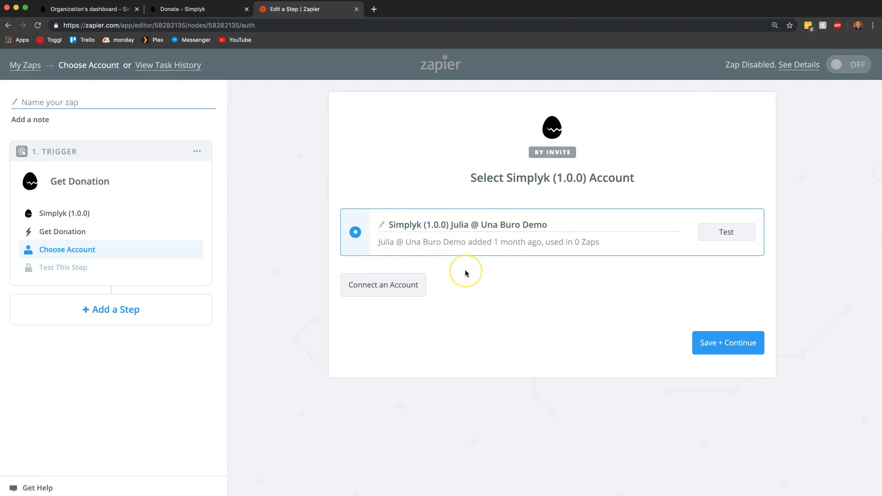
pyautogui.click(484, 263)
pyautogui.click(391, 285)
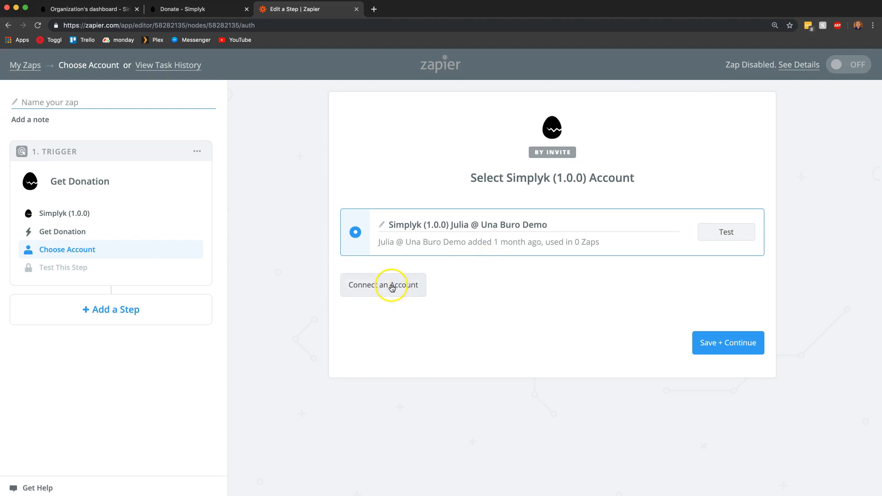
pyautogui.moveTo(184, 6); pyautogui.dragTo(477, 72)
pyautogui.click(361, 266)
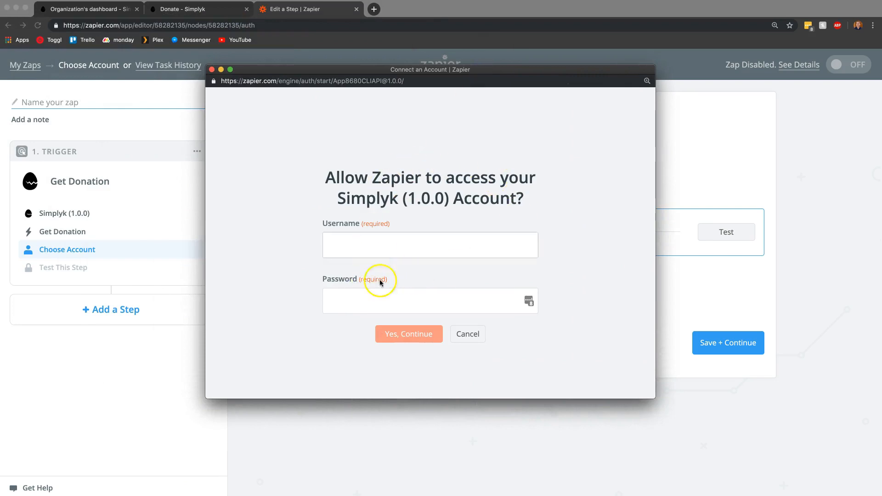
pyautogui.click(212, 69)
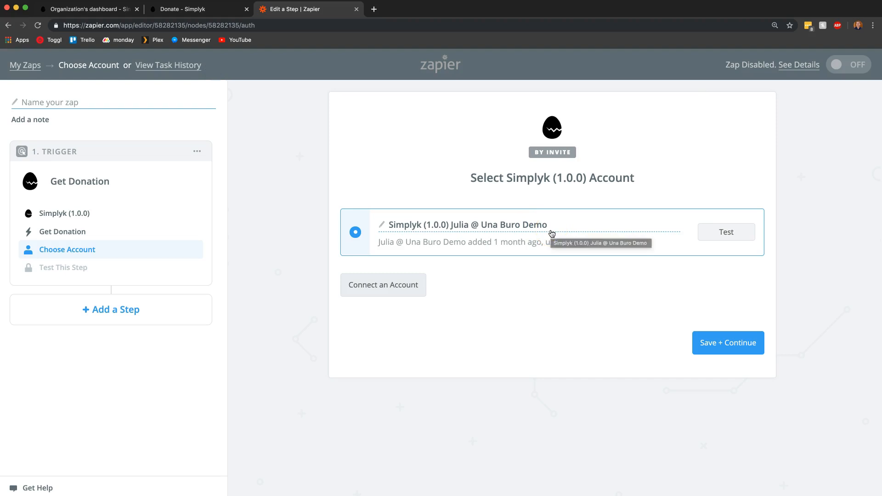
pyautogui.click(724, 343)
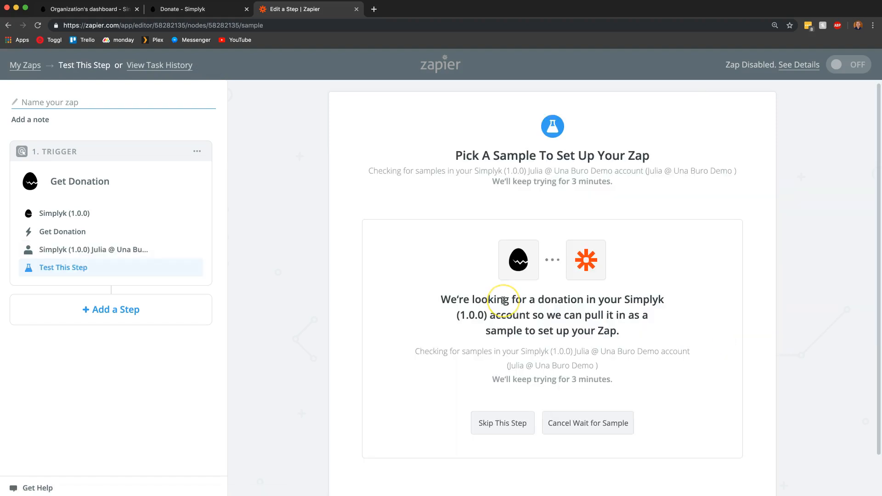
# - Pull sample donations, inspect Donation A, and continue with it as the test sample
pyautogui.scroll(-1, 503, 300)
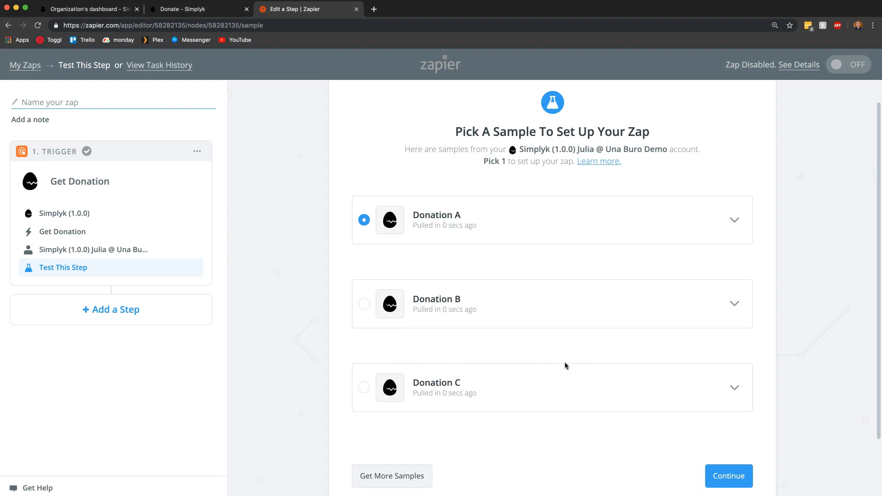
pyautogui.click(517, 310)
pyautogui.click(735, 220)
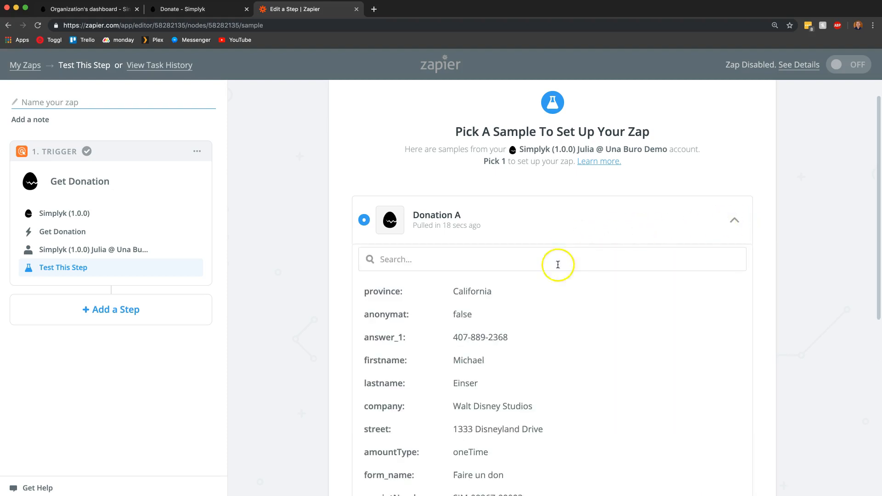
pyautogui.scroll(-5, 561, 319)
pyautogui.scroll(-2, 563, 323)
pyautogui.scroll(7, 562, 321)
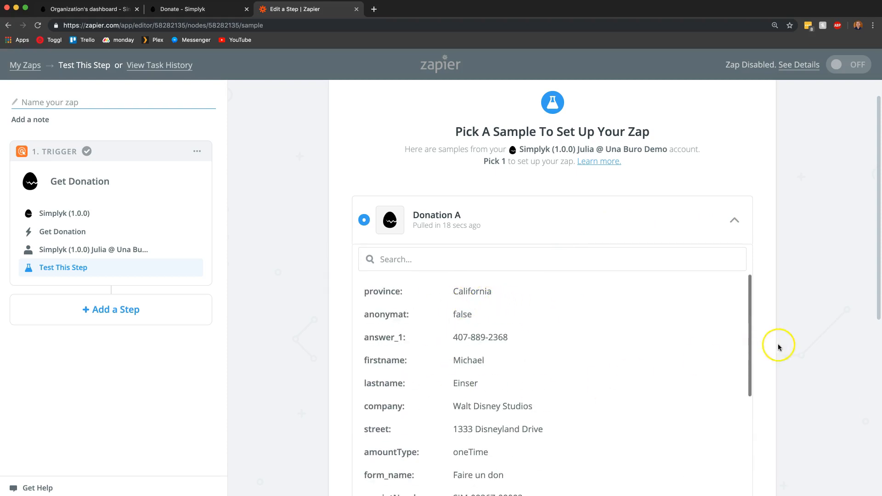
pyautogui.scroll(-6, 735, 345)
pyautogui.scroll(-8, 804, 361)
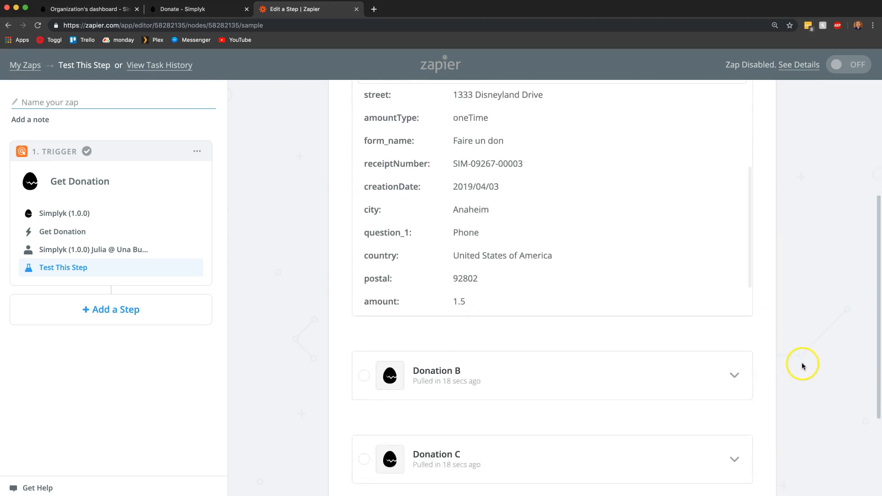
pyautogui.click(717, 401)
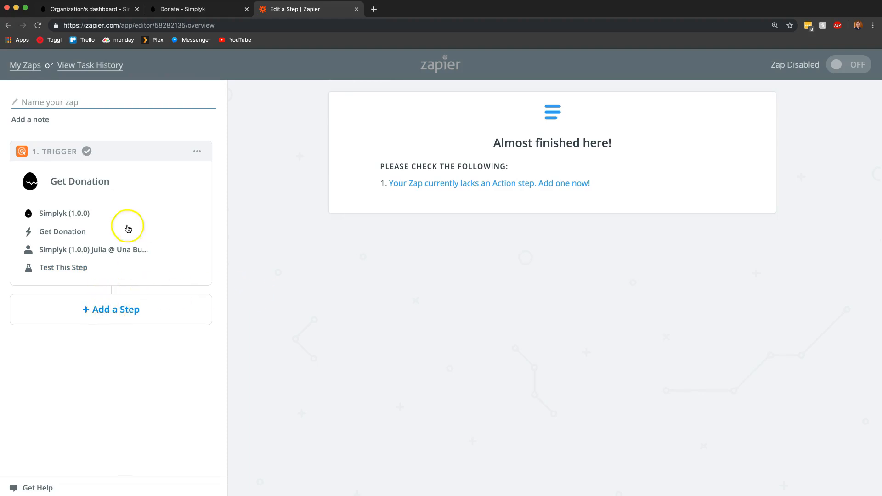
# - Add a Salesforce 'Find a Contact' search step using the connected Salesforce account
pyautogui.click(119, 314)
pyautogui.scroll(-2, 147, 321)
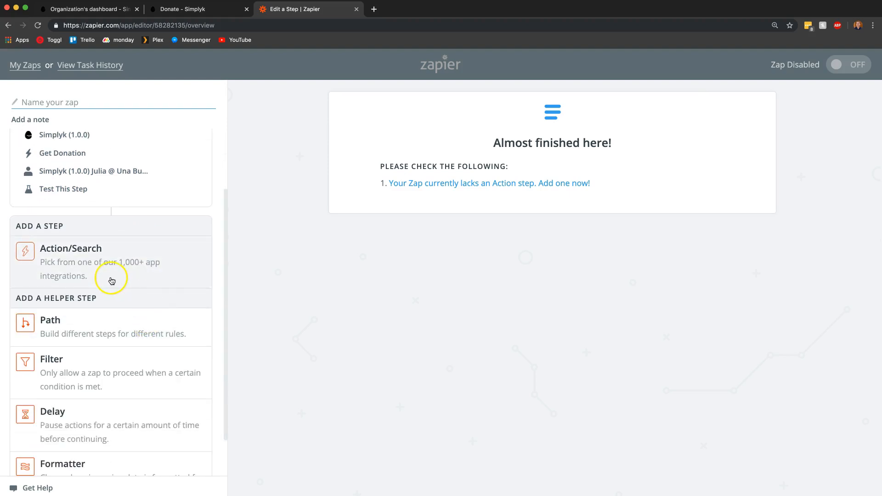
pyautogui.click(73, 263)
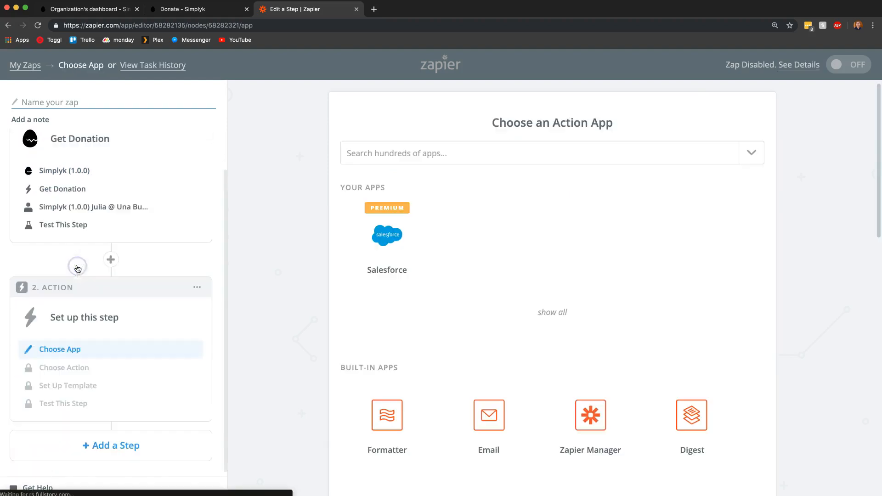
pyautogui.click(373, 251)
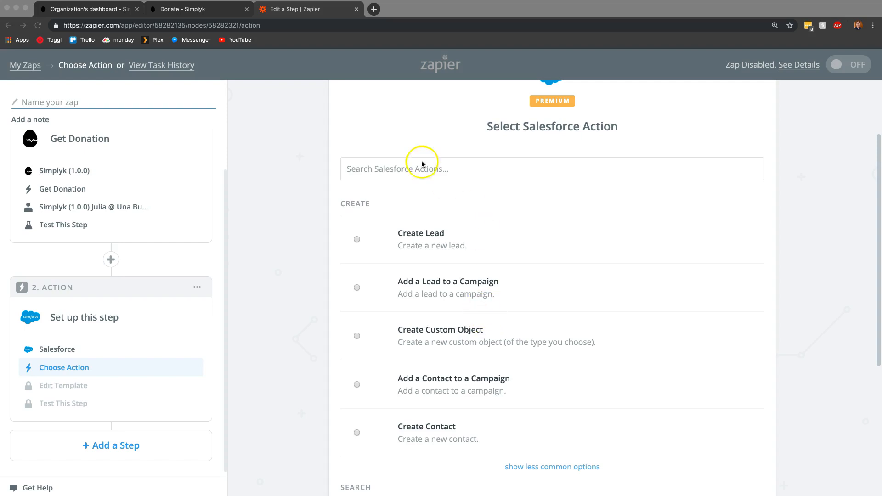
pyautogui.click(406, 171)
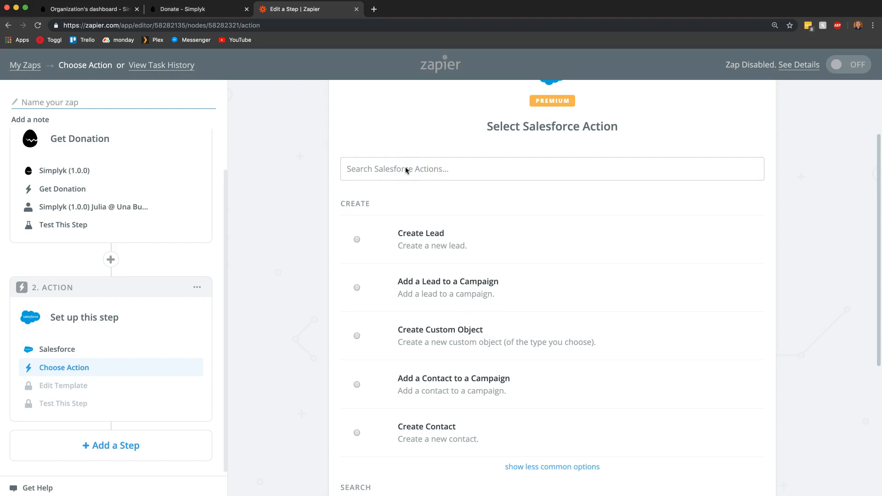
pyautogui.write('find')
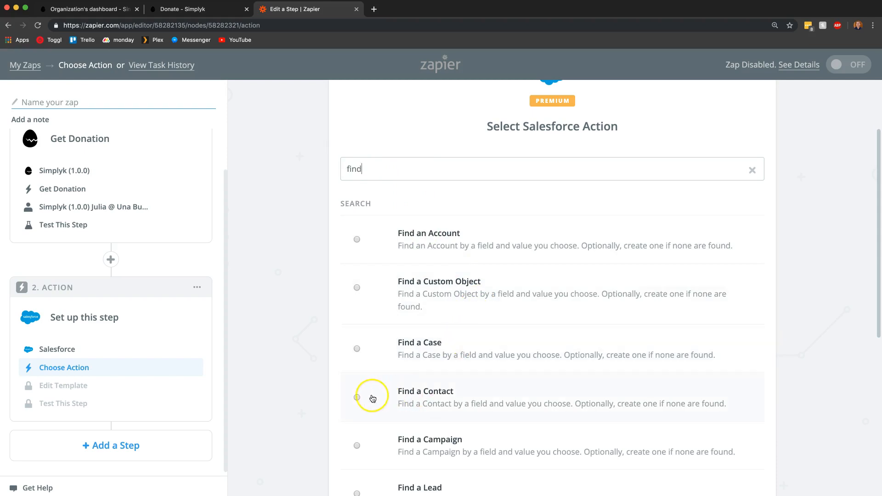
pyautogui.click(357, 397)
pyautogui.scroll(-3, 554, 394)
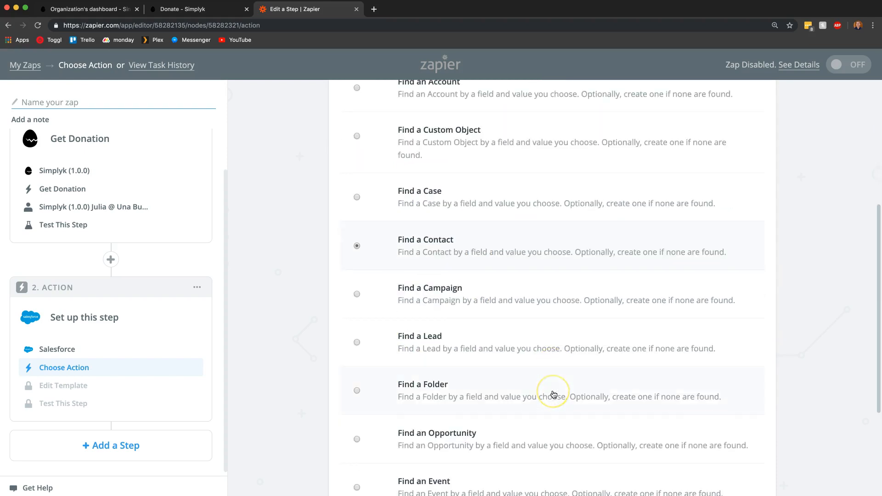
pyautogui.scroll(-3, 554, 394)
pyautogui.click(725, 398)
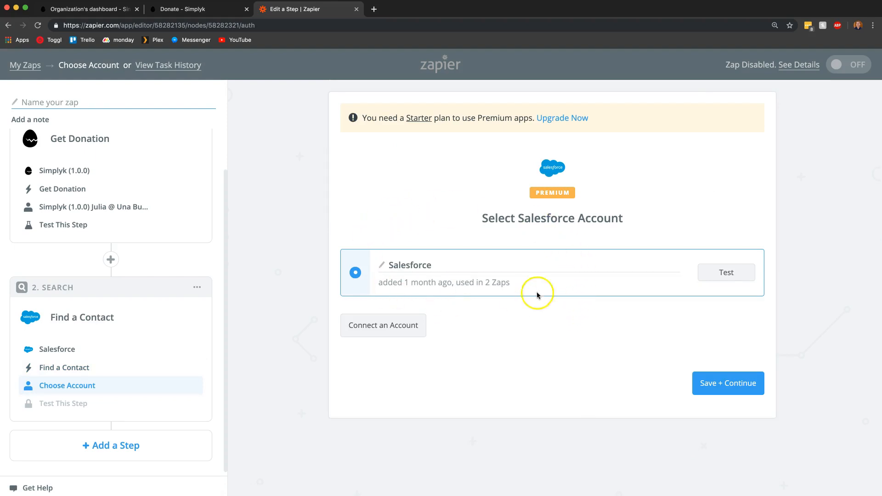
pyautogui.click(723, 391)
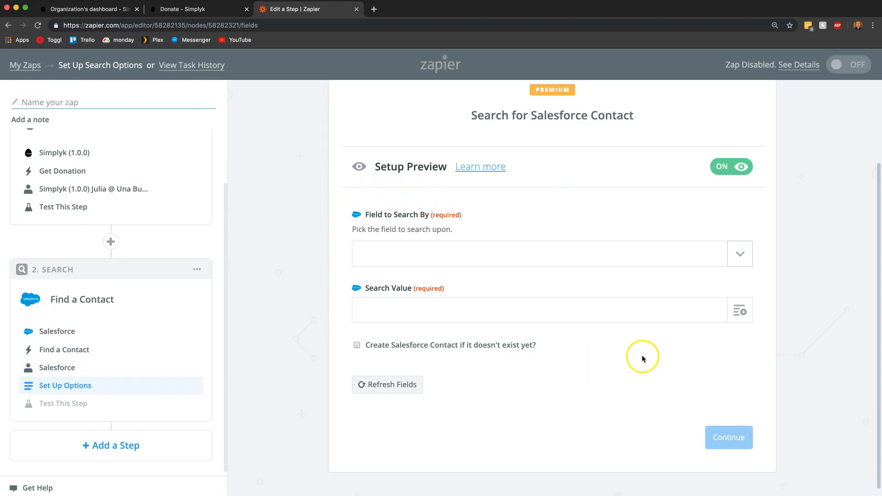
# - Set Field to Search By to INT_Matching
pyautogui.click(740, 254)
pyautogui.click(428, 278)
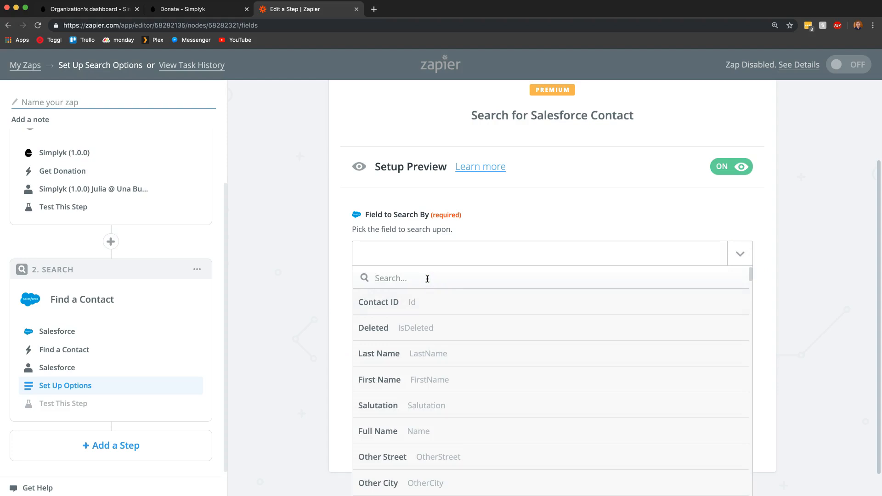
pyautogui.write('int')
pyautogui.click(415, 309)
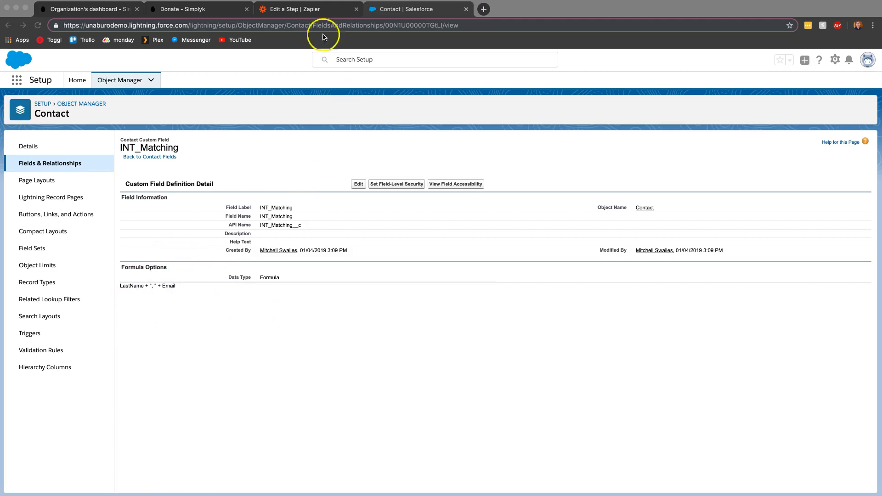
# - Set the Search Value to the donor's Lastname, a comma, then Email
pyautogui.click(294, 11)
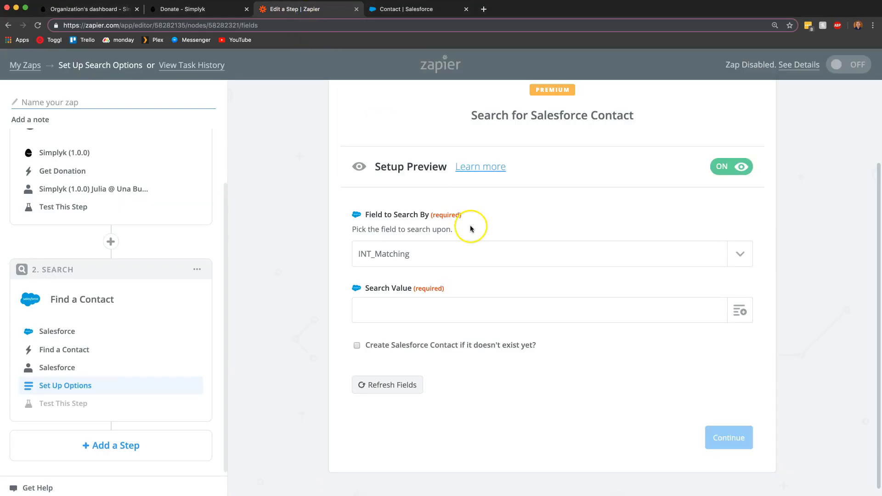
pyautogui.scroll(-1, 412, 299)
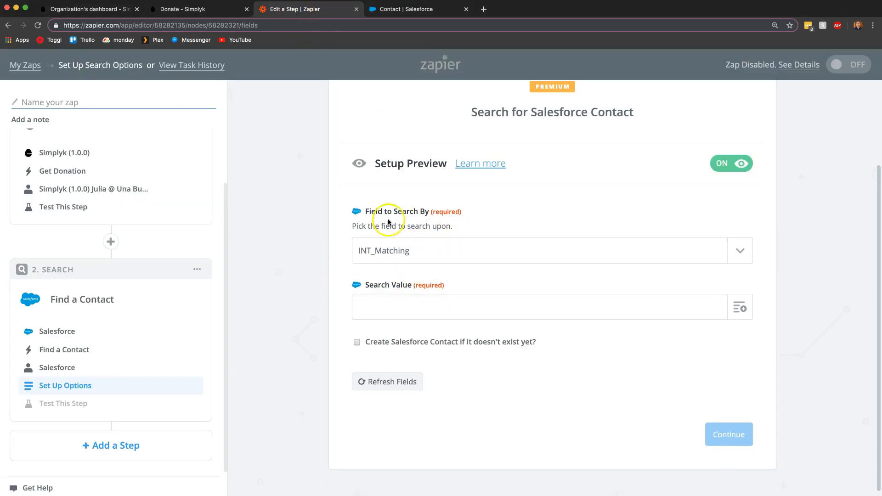
pyautogui.scroll(-1, 367, 239)
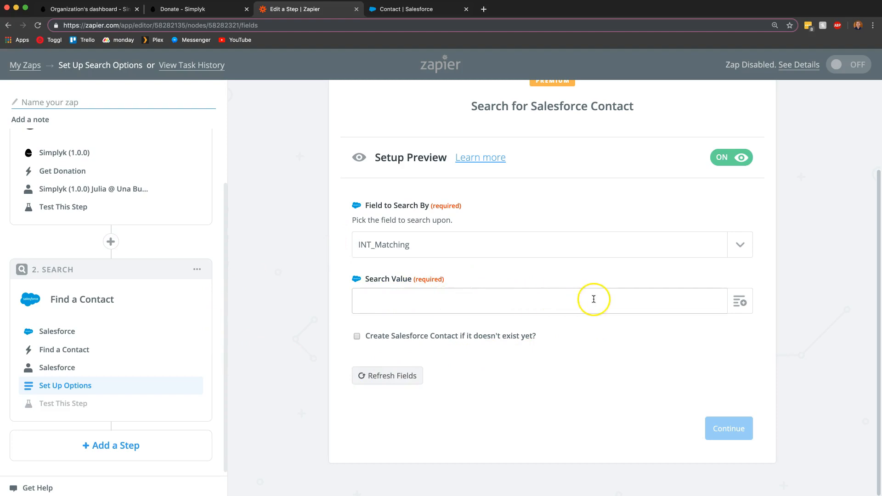
pyautogui.click(372, 298)
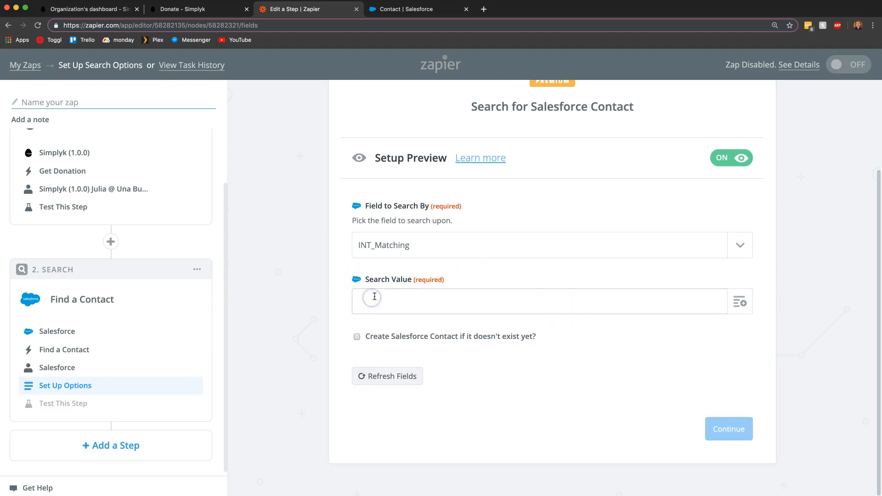
pyautogui.click(740, 302)
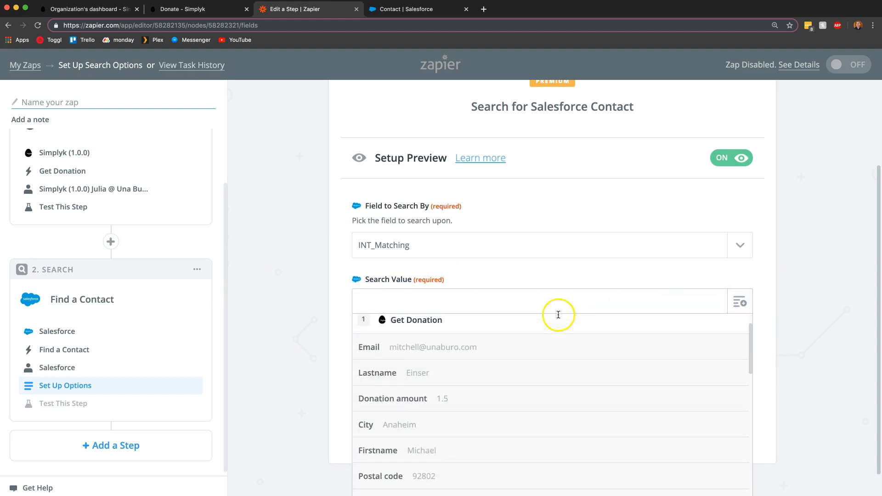
pyautogui.scroll(-1, 408, 372)
pyautogui.click(388, 373)
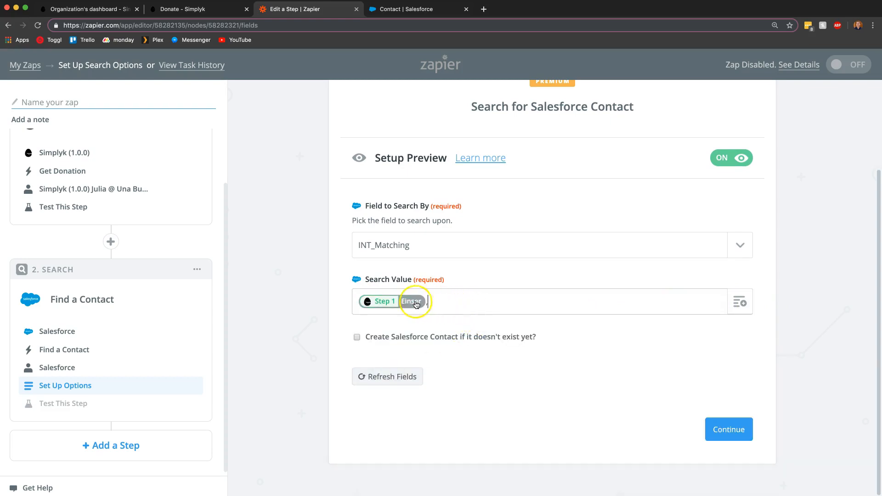
pyautogui.write(',')
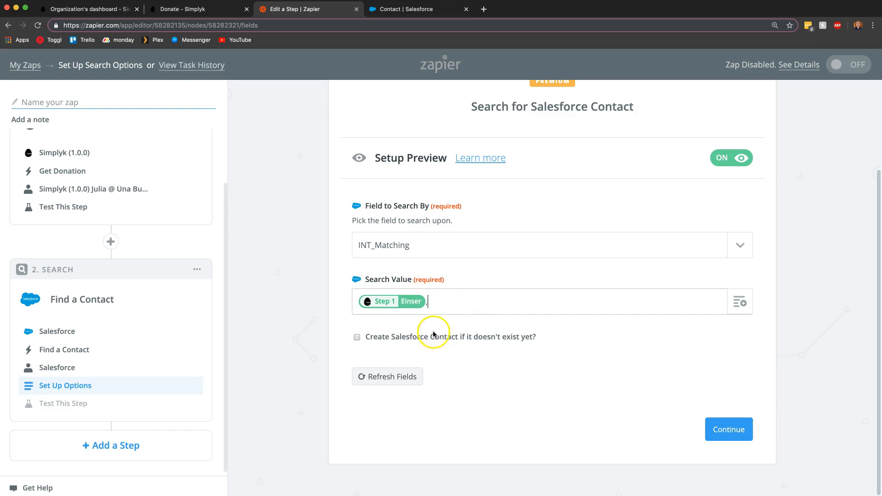
pyautogui.click(744, 305)
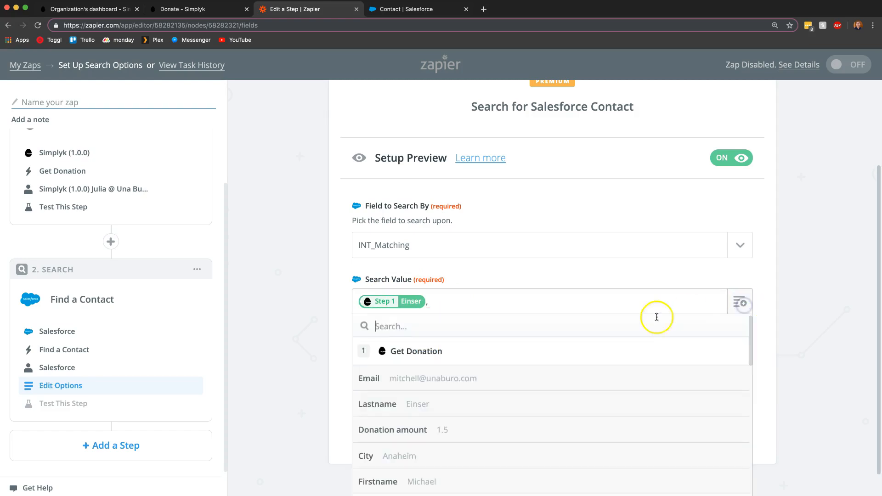
pyautogui.click(416, 376)
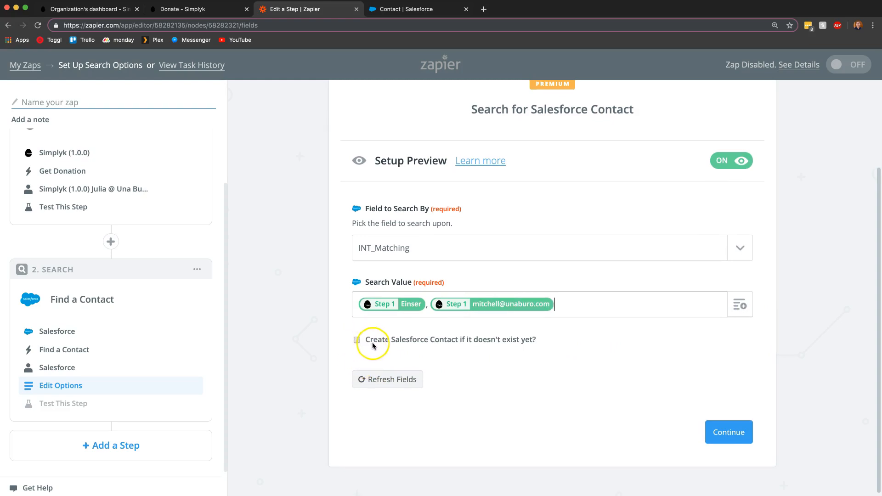
# - Enable creating the contact if none exists, mapping the donation's Lastname into Last Name
pyautogui.click(470, 340)
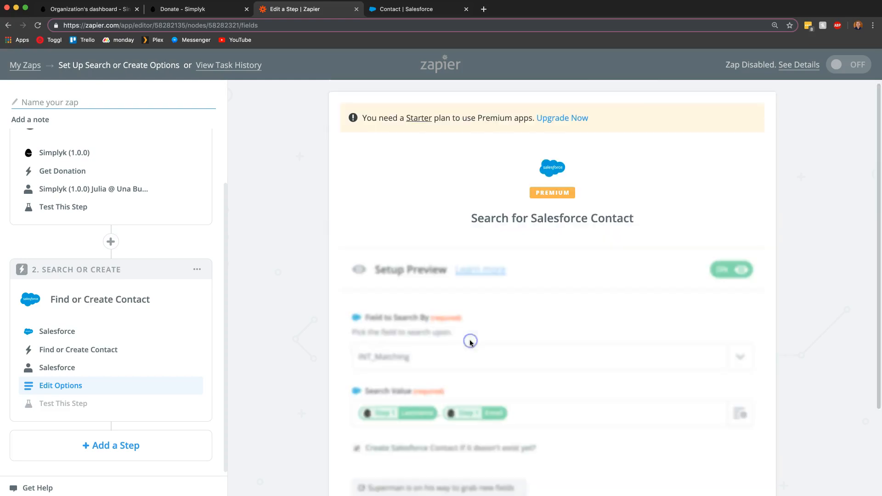
pyautogui.scroll(-5, 470, 340)
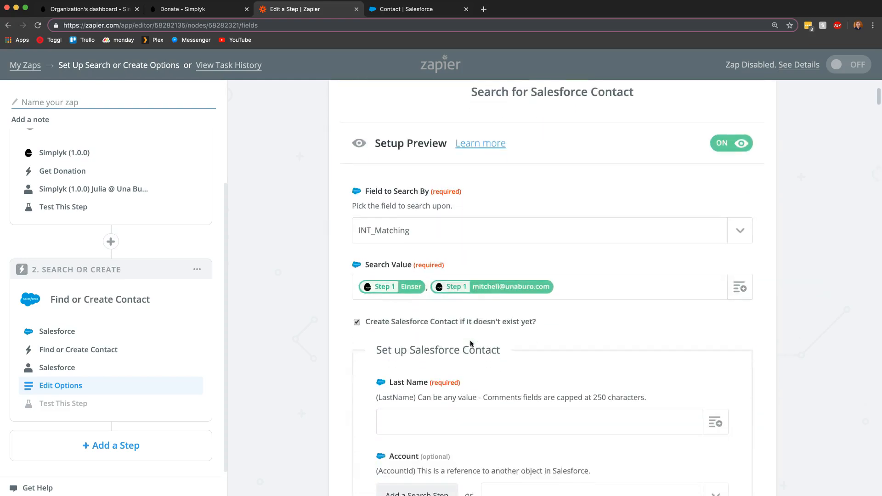
pyautogui.scroll(-3, 471, 341)
pyautogui.click(421, 227)
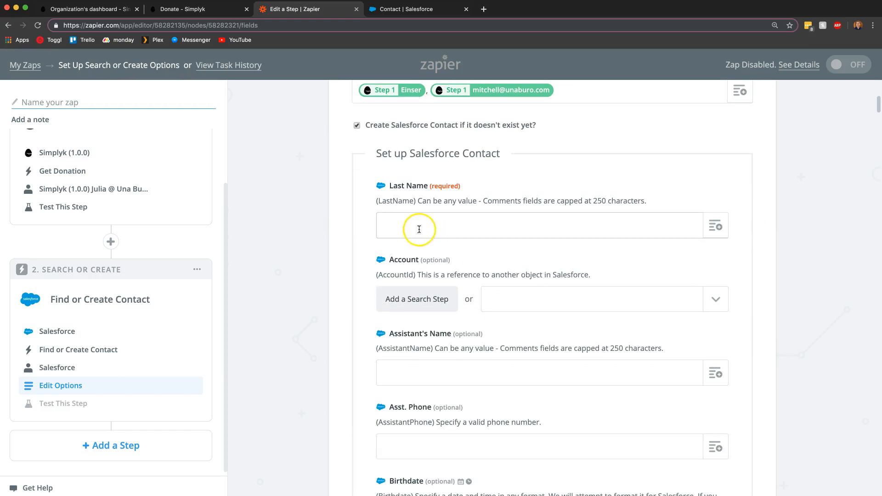
pyautogui.scroll(-1, 433, 253)
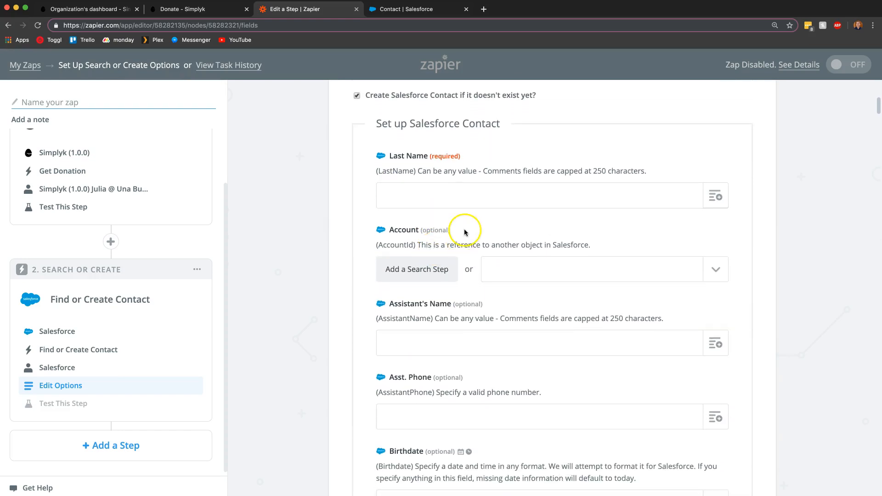
pyautogui.click(712, 195)
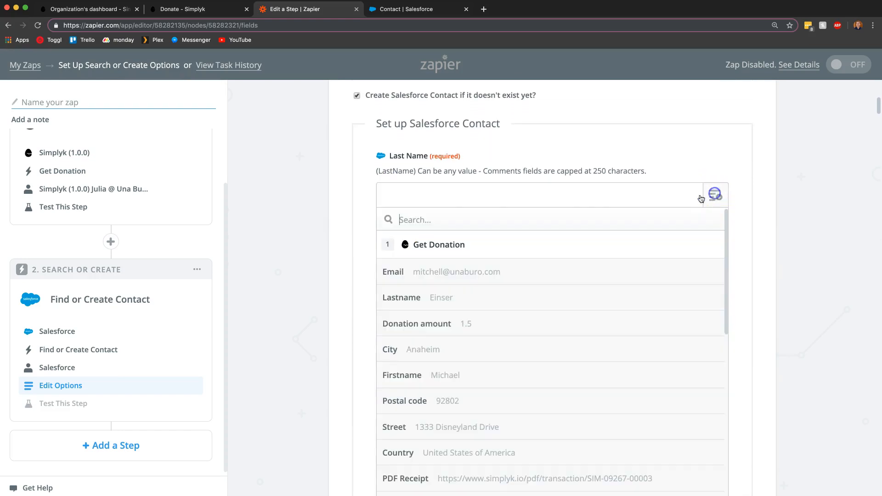
pyautogui.click(418, 297)
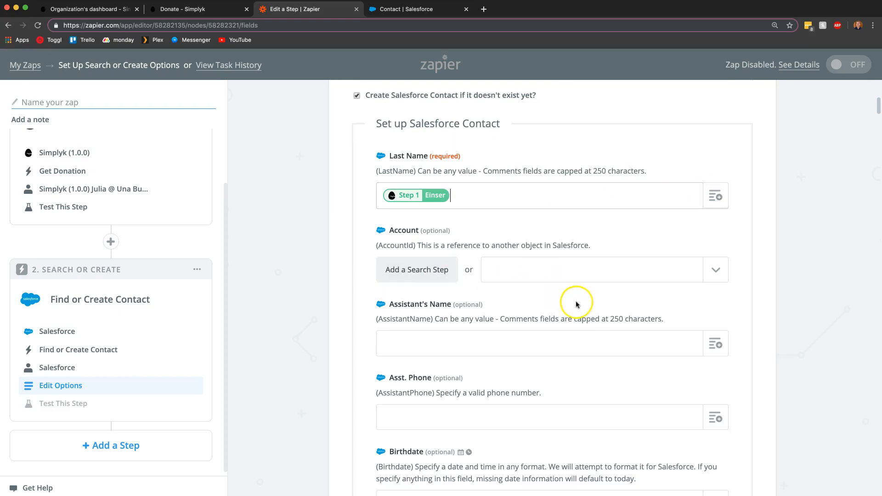
pyautogui.scroll(-5, 581, 299)
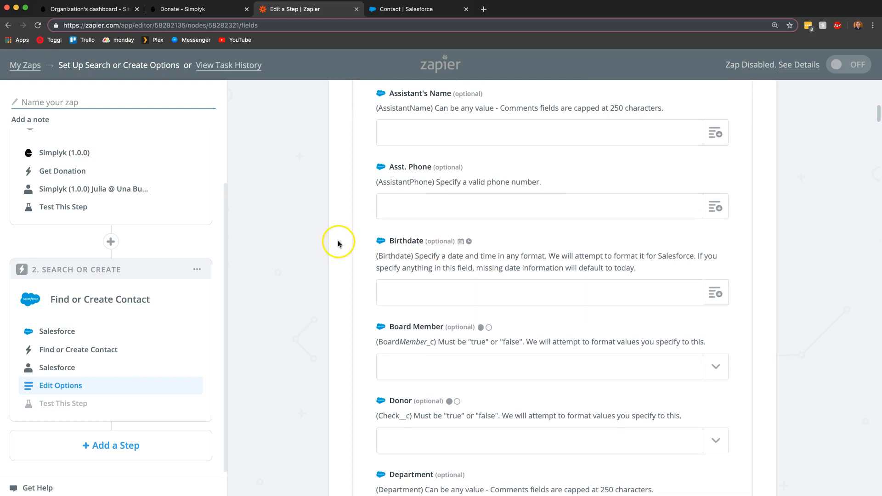
pyautogui.scroll(-8, 655, 364)
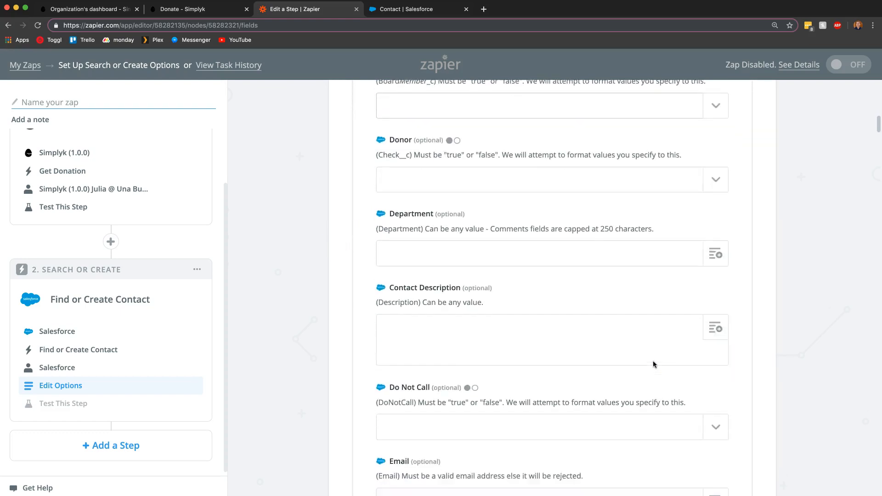
pyautogui.scroll(-3, 655, 364)
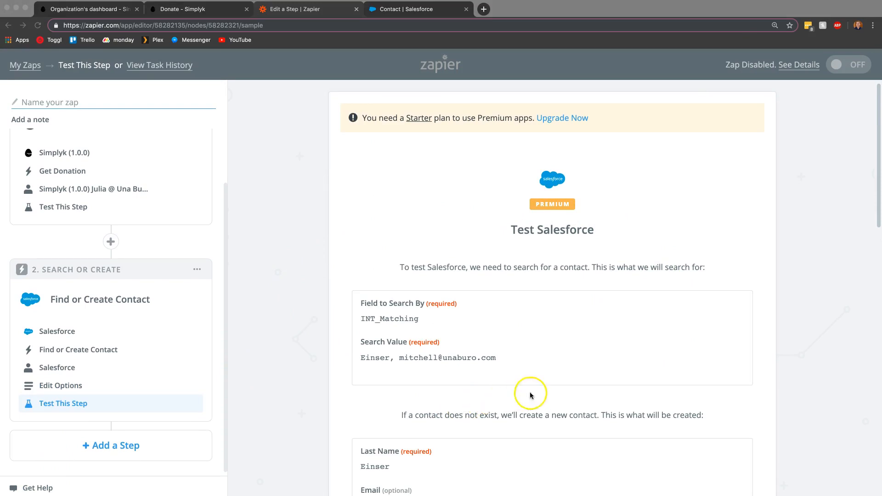
# - Run the Find or Create Contact test until it succeeds, then finish the step
pyautogui.scroll(-7, 746, 344)
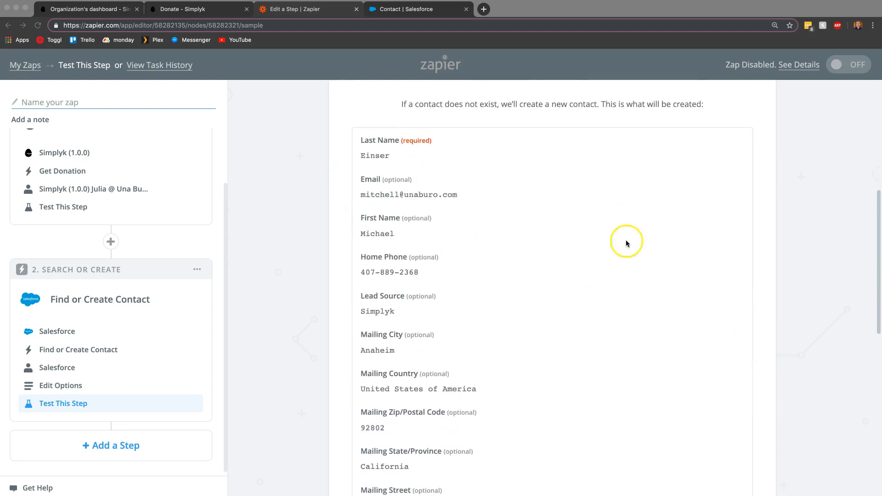
pyautogui.scroll(-8, 803, 287)
pyautogui.scroll(-3, 803, 290)
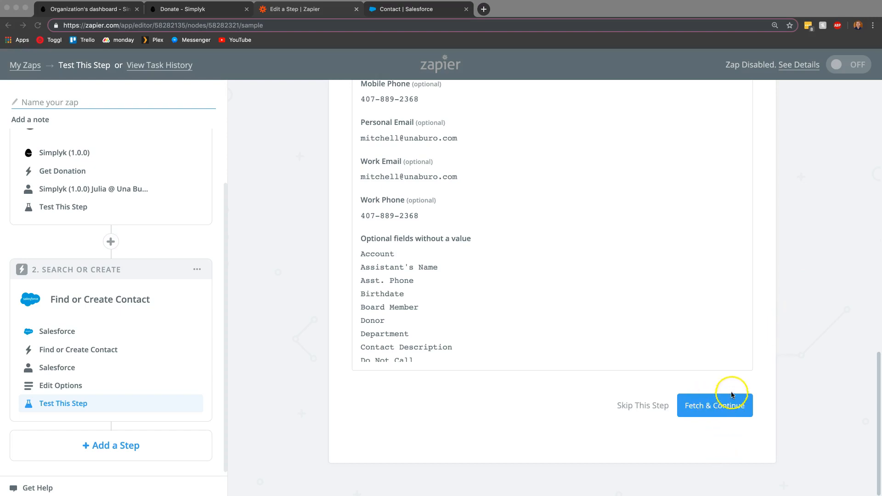
pyautogui.click(701, 407)
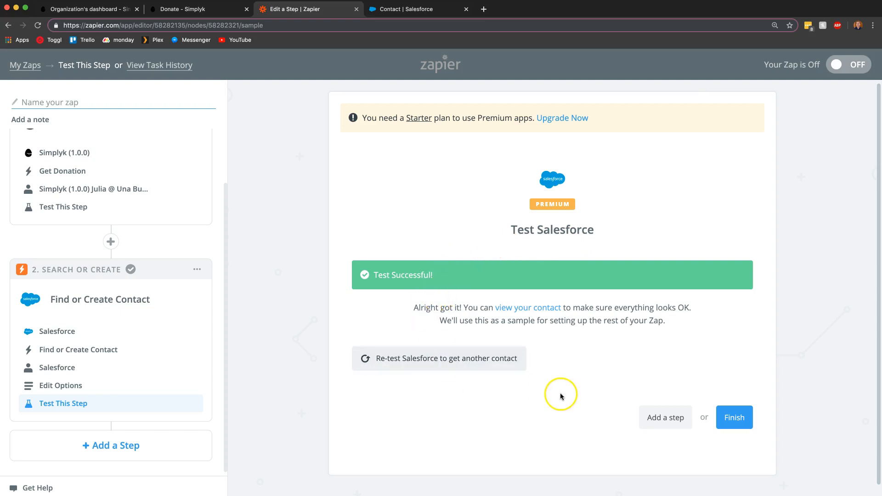
pyautogui.click(734, 417)
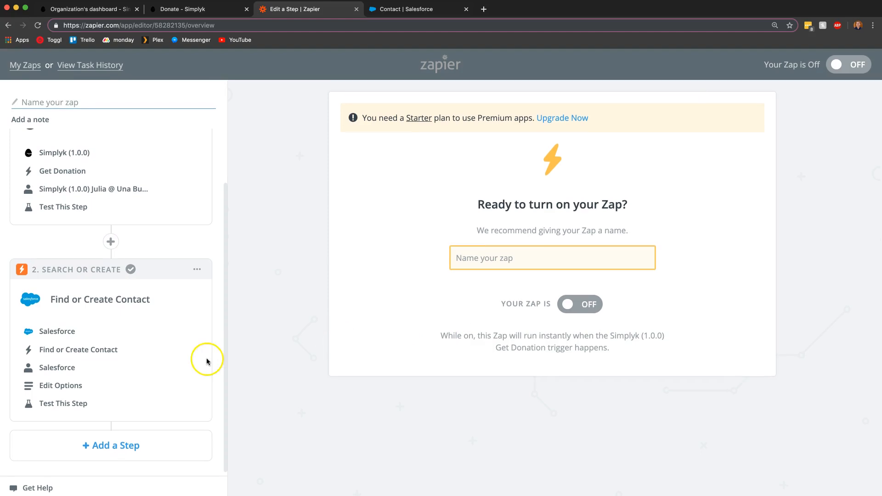
# - Add a third step using Salesforce's Create Opportunity action with the connected Salesforce account
pyautogui.click(134, 450)
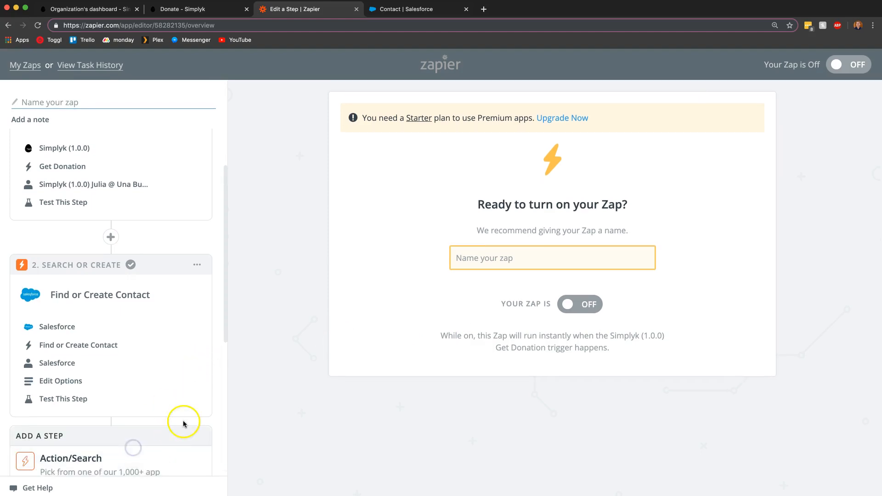
pyautogui.click(86, 367)
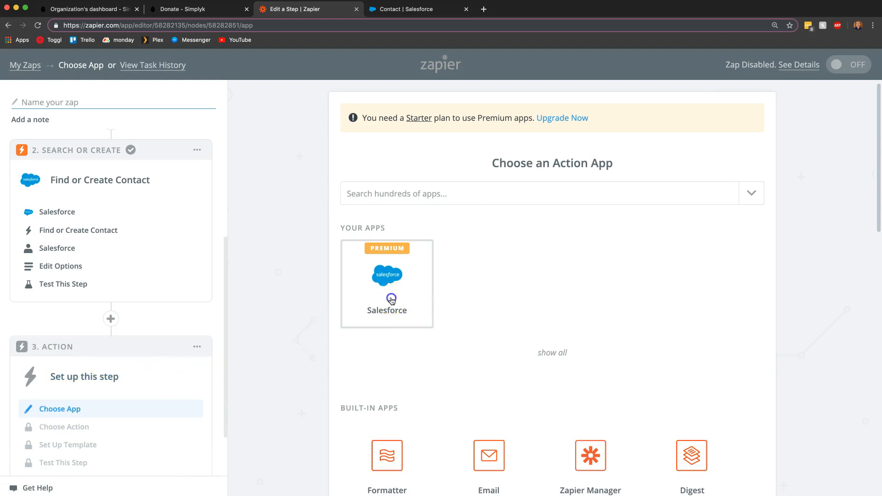
pyautogui.click(391, 300)
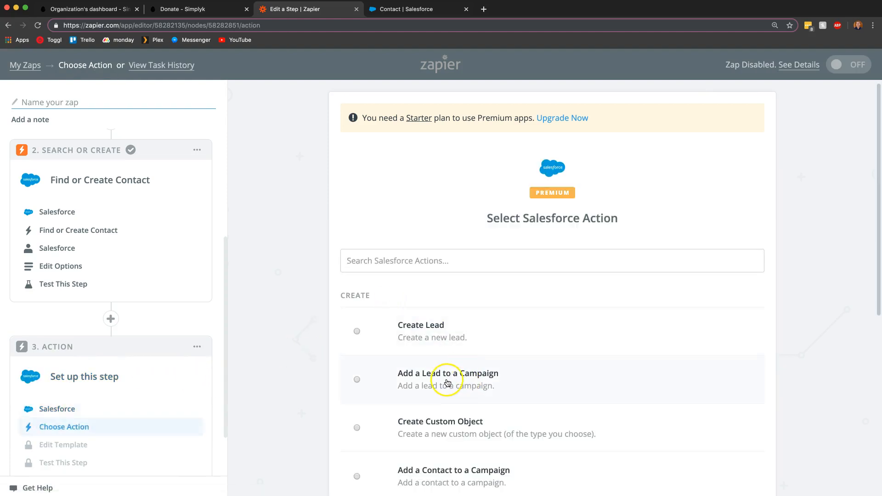
pyautogui.scroll(-2, 448, 382)
pyautogui.click(401, 218)
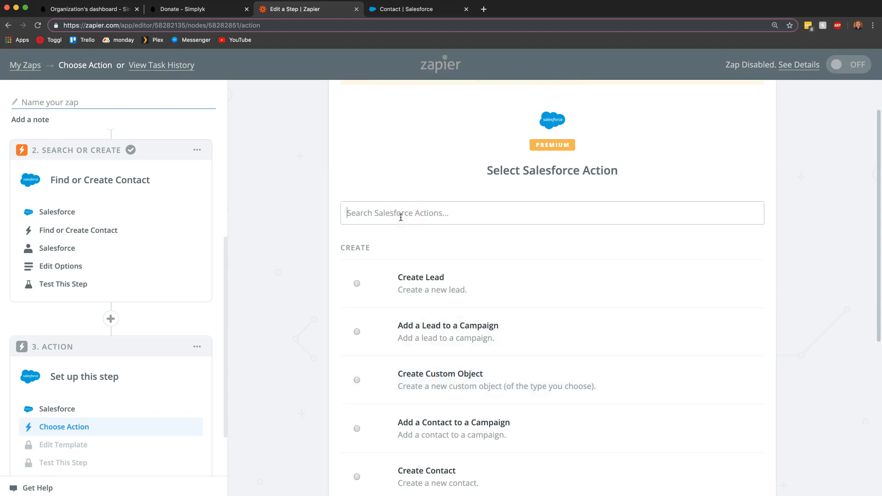
pyautogui.write('create a')
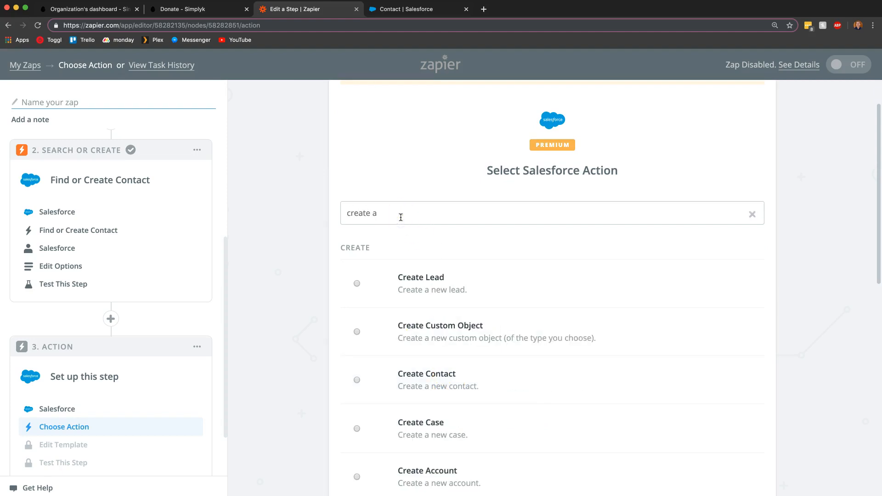
pyautogui.press('BackSpace')
pyautogui.write('opp')
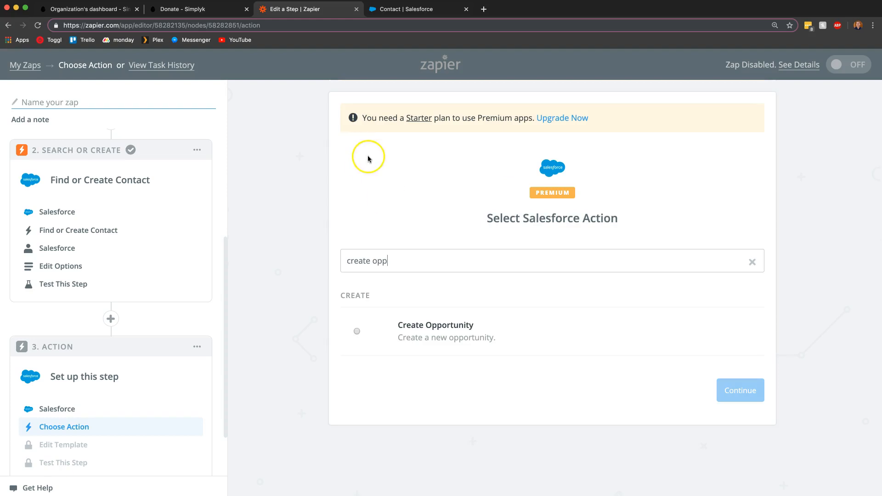
pyautogui.click(357, 332)
pyautogui.click(739, 395)
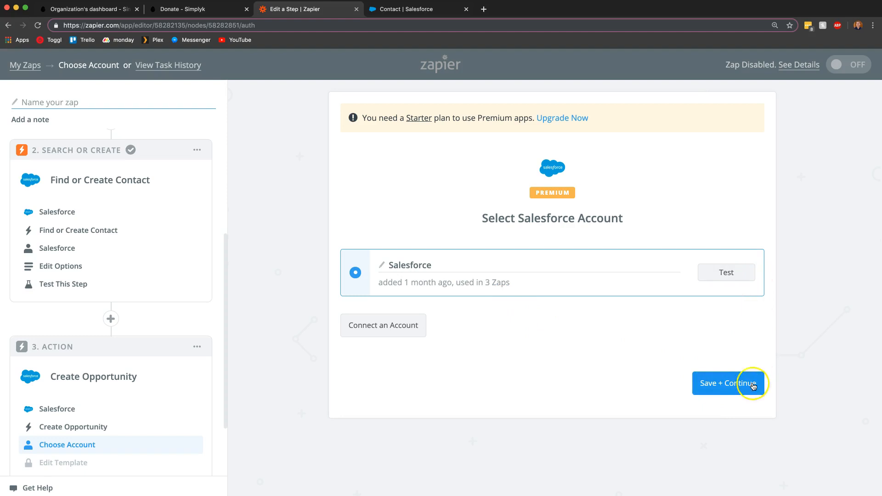
pyautogui.click(731, 386)
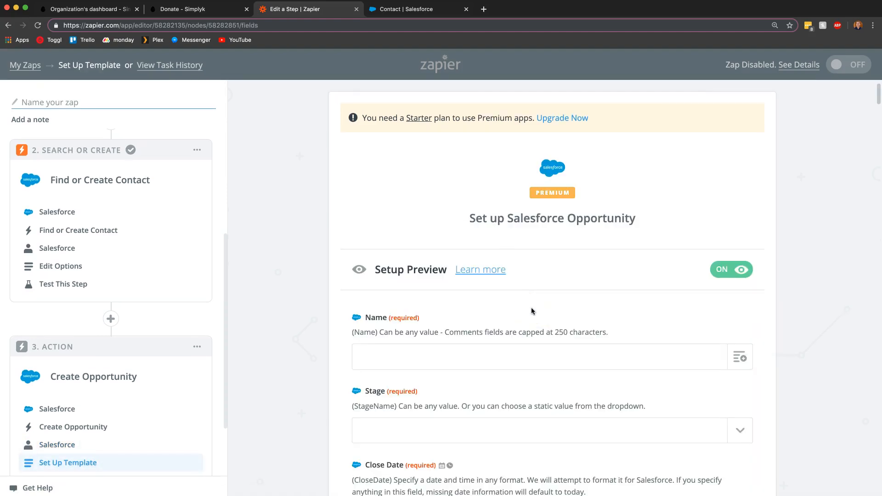
# - Name the opportunity 'x' and set its Stage to Closed Won
pyautogui.scroll(-3, 532, 307)
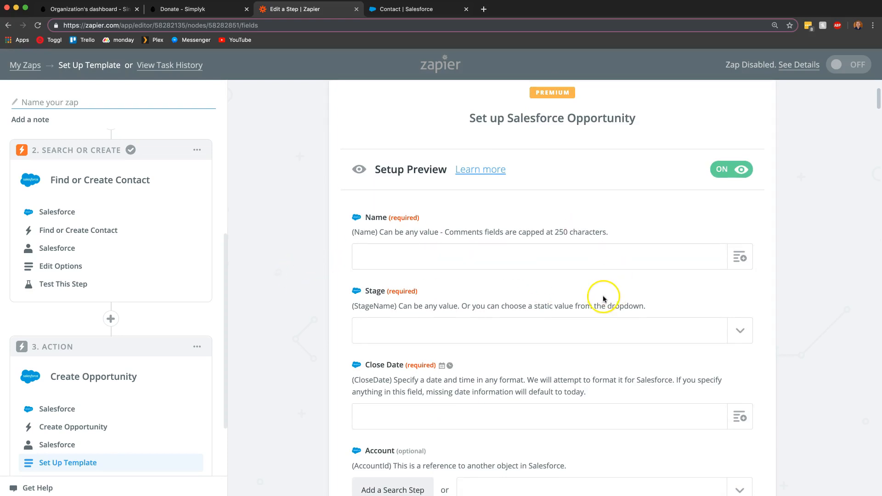
pyautogui.scroll(-2, 603, 299)
pyautogui.click(404, 177)
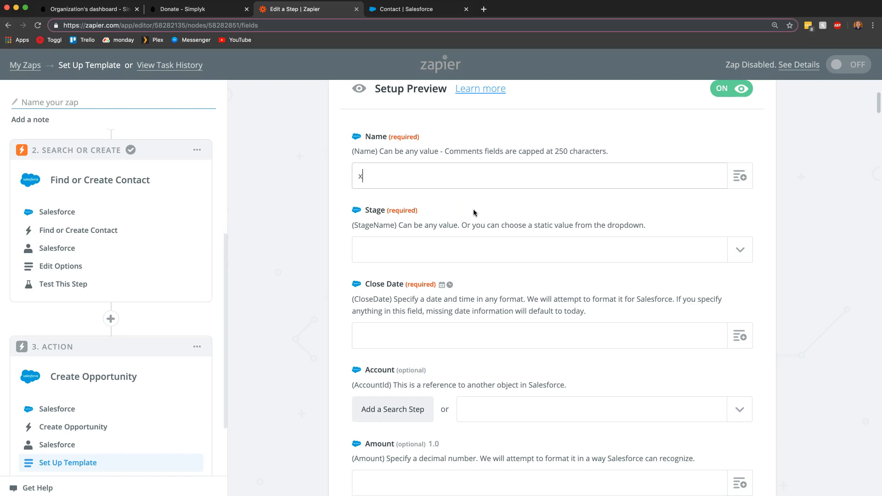
pyautogui.scroll(-1, 473, 213)
pyautogui.click(471, 232)
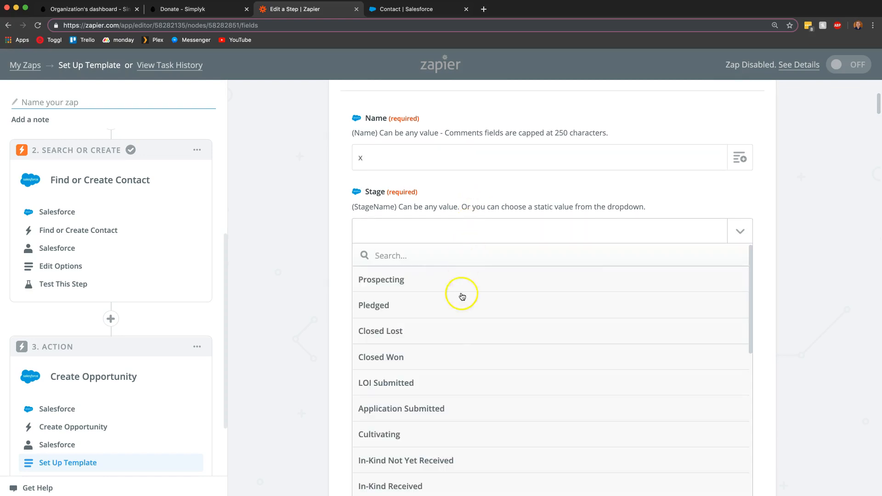
pyautogui.click(364, 358)
# - Map the opportunity's Close Date to the Get Donation creation date
pyautogui.scroll(-3, 356, 315)
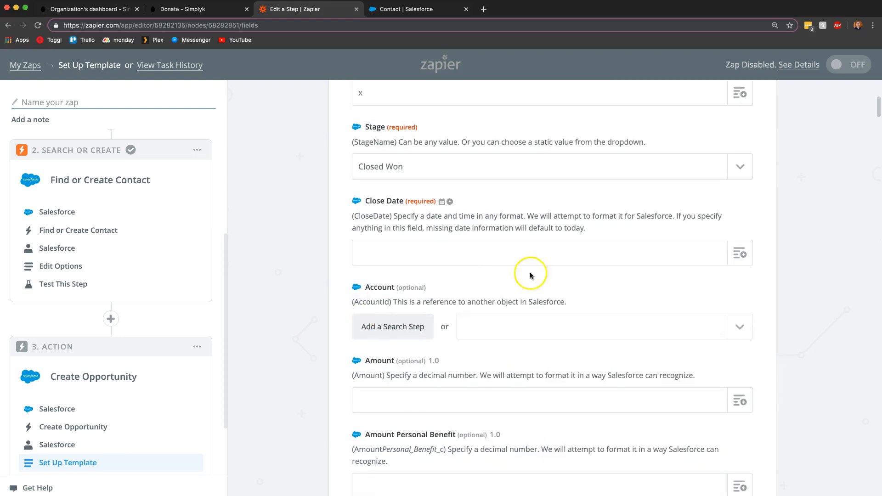
pyautogui.click(740, 252)
pyautogui.click(473, 302)
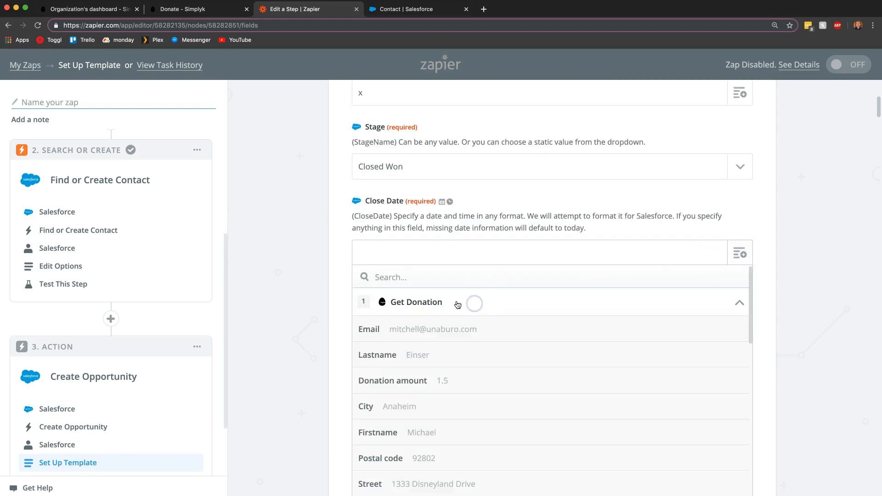
pyautogui.scroll(-3, 489, 397)
pyautogui.scroll(-5, 489, 398)
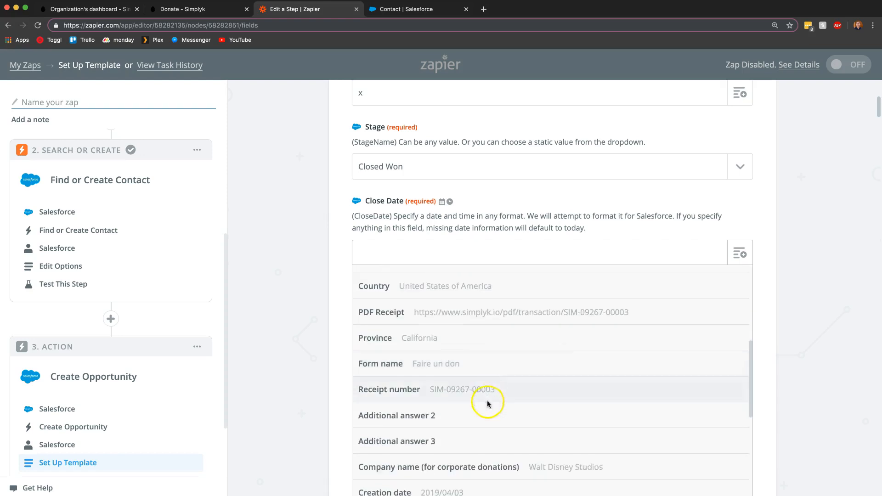
pyautogui.scroll(-2, 482, 407)
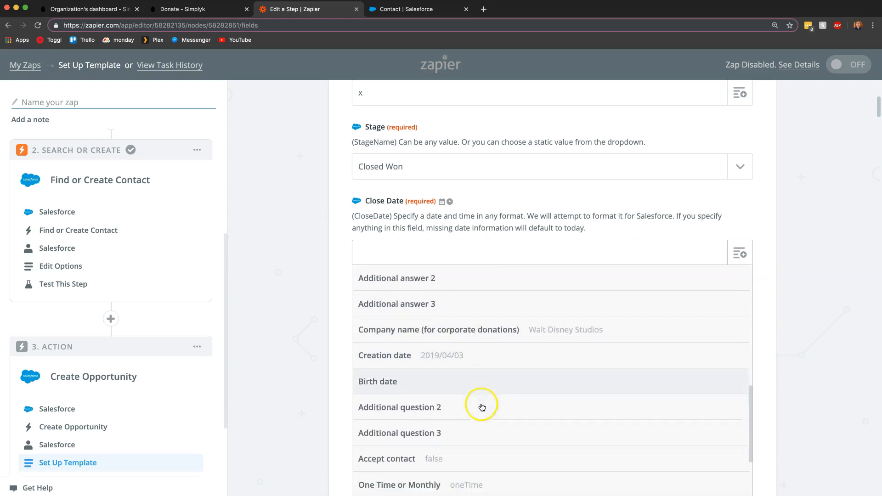
pyautogui.click(418, 347)
pyautogui.scroll(-3, 616, 345)
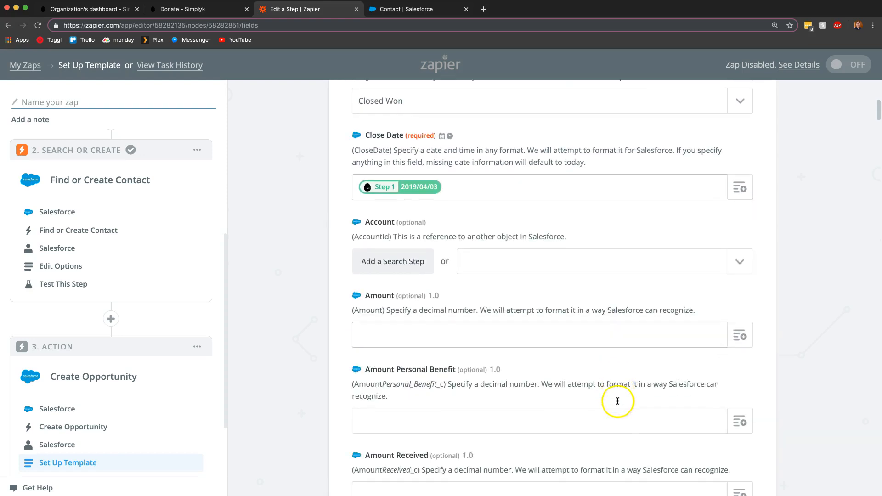
pyautogui.scroll(-2, 591, 331)
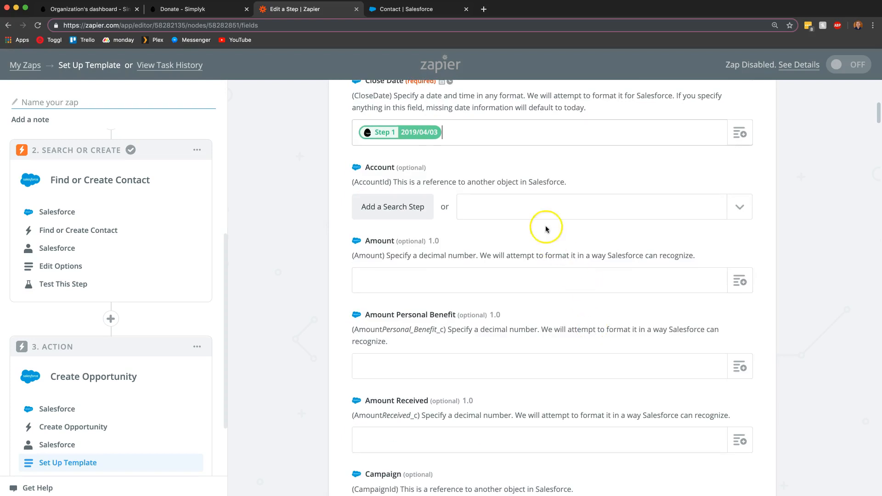
# - Set the opportunity Account to a custom value: the found contact's Account ID
pyautogui.click(740, 207)
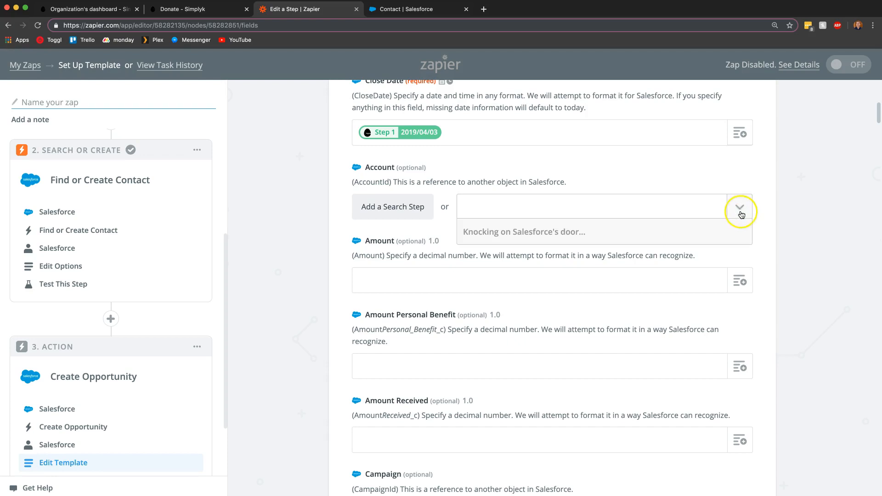
pyautogui.scroll(-10, 626, 309)
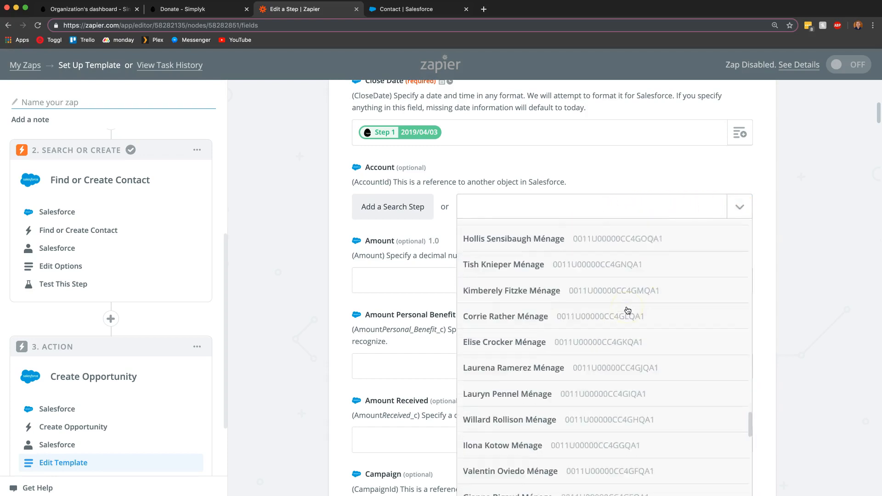
pyautogui.scroll(-5, 628, 310)
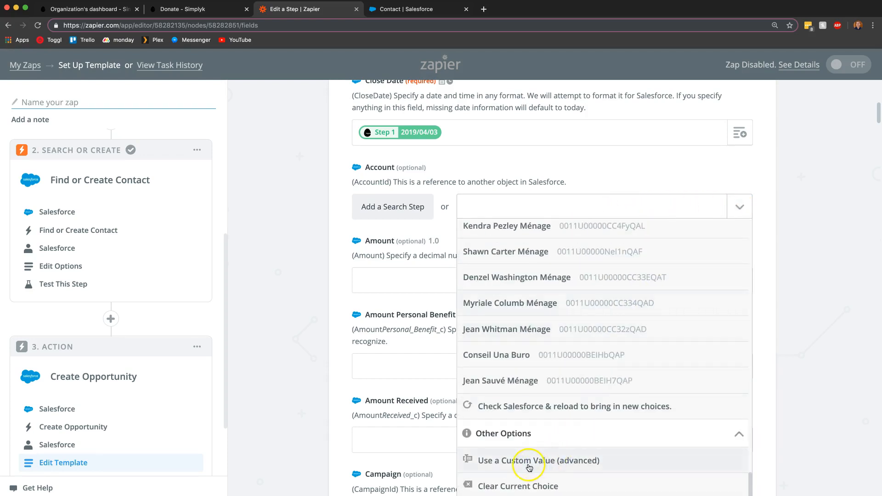
pyautogui.click(595, 466)
pyautogui.scroll(-2, 544, 354)
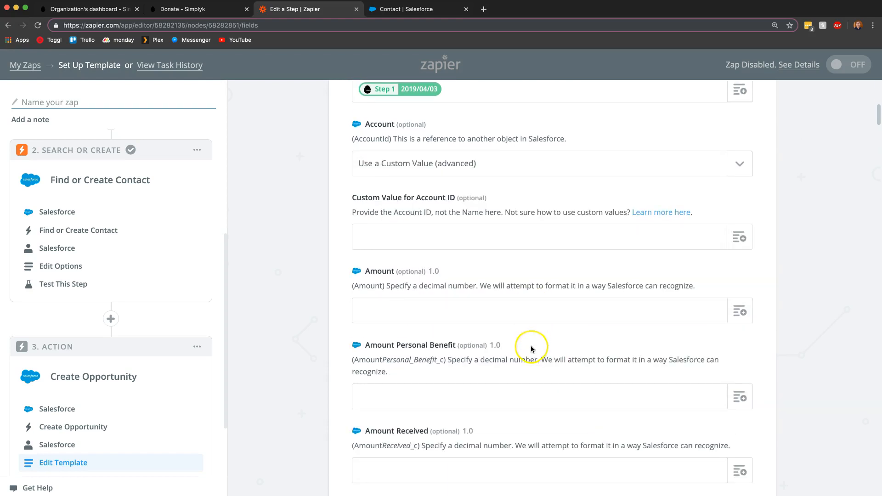
pyautogui.click(748, 236)
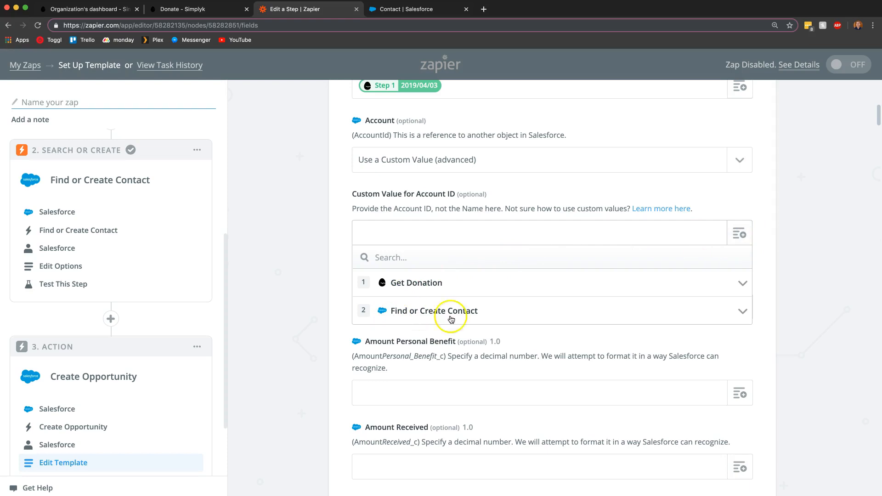
pyautogui.click(490, 317)
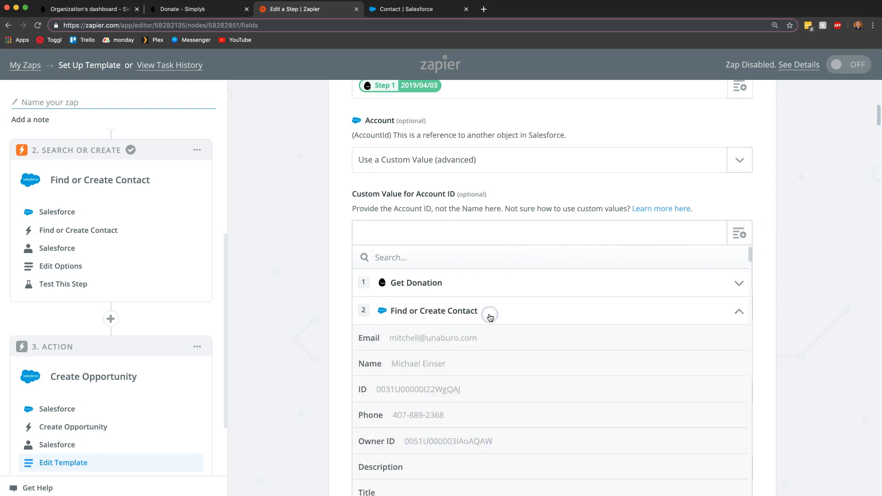
pyautogui.scroll(-1, 490, 317)
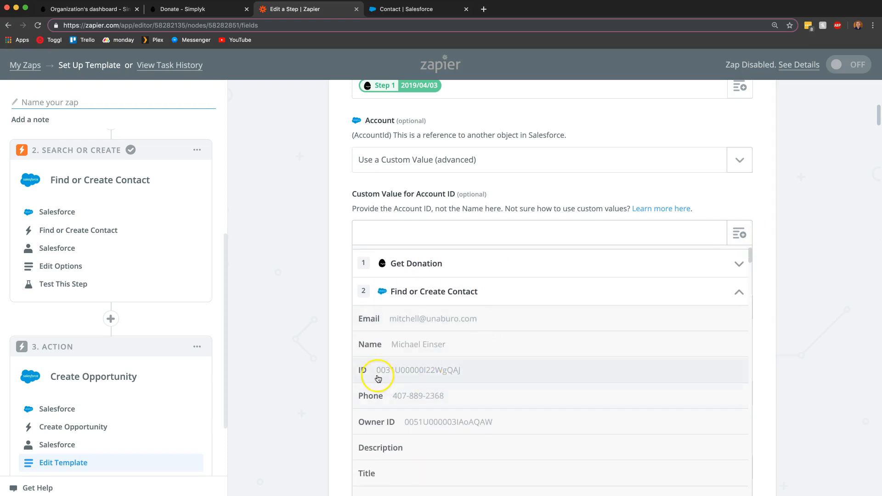
pyautogui.scroll(-7, 461, 375)
pyautogui.click(416, 358)
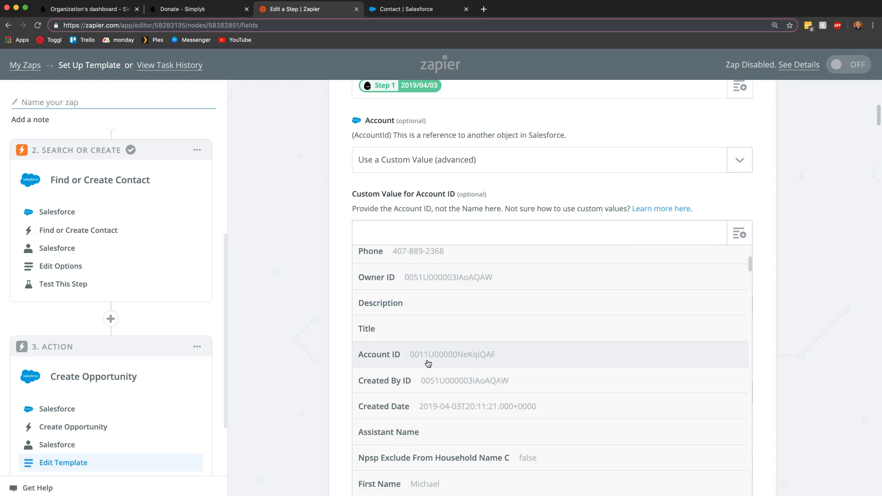
pyautogui.click(398, 360)
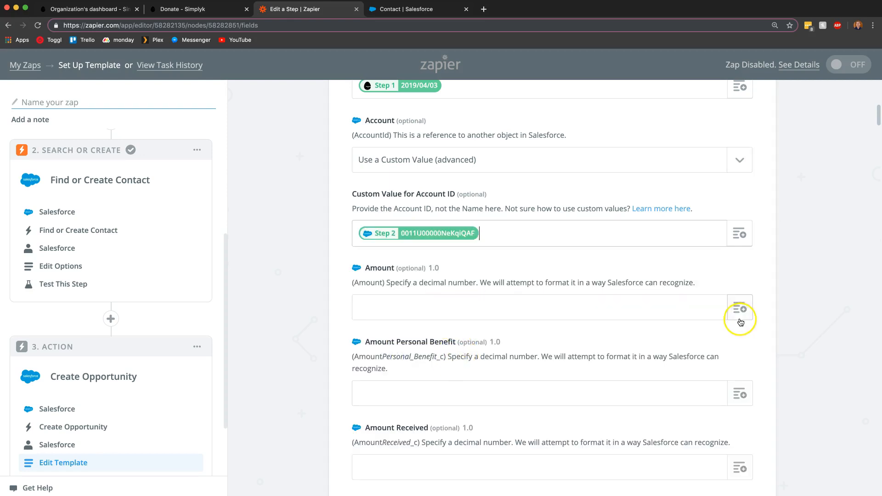
# - Fill the opportunity Amount with the Get Donation donation amount
pyautogui.scroll(-1, 737, 310)
pyautogui.click(740, 294)
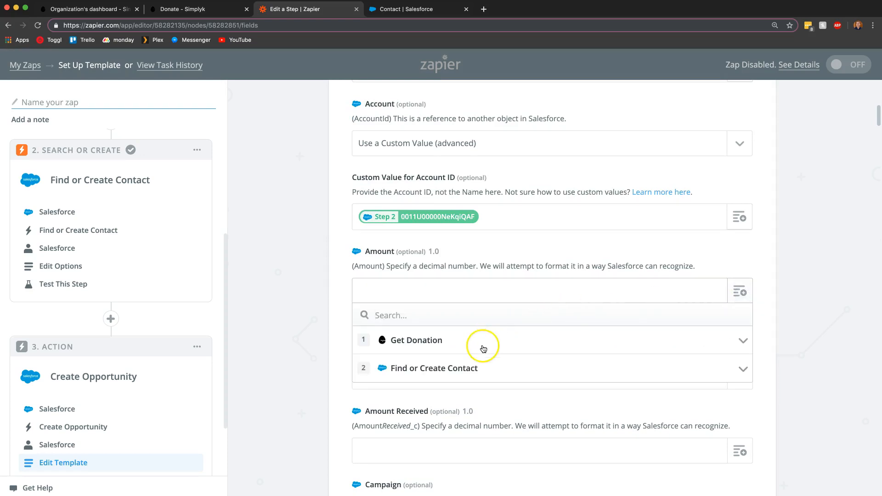
pyautogui.click(413, 348)
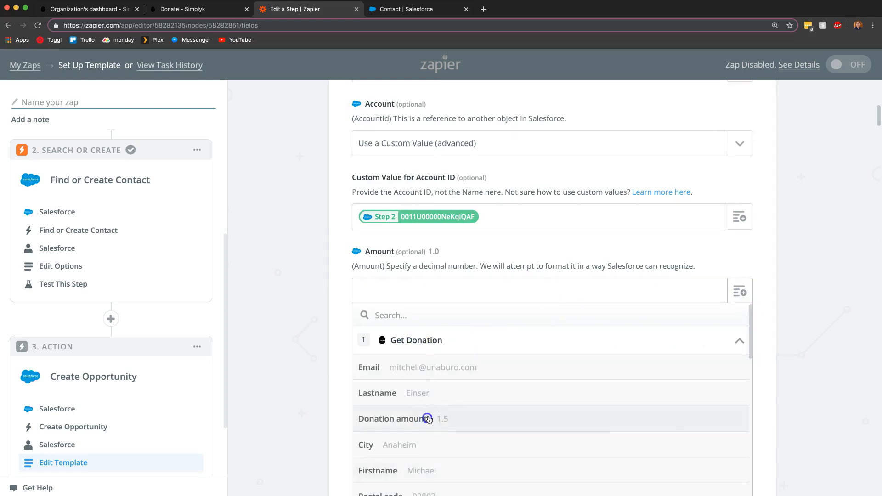
pyautogui.click(451, 417)
pyautogui.scroll(-5, 568, 375)
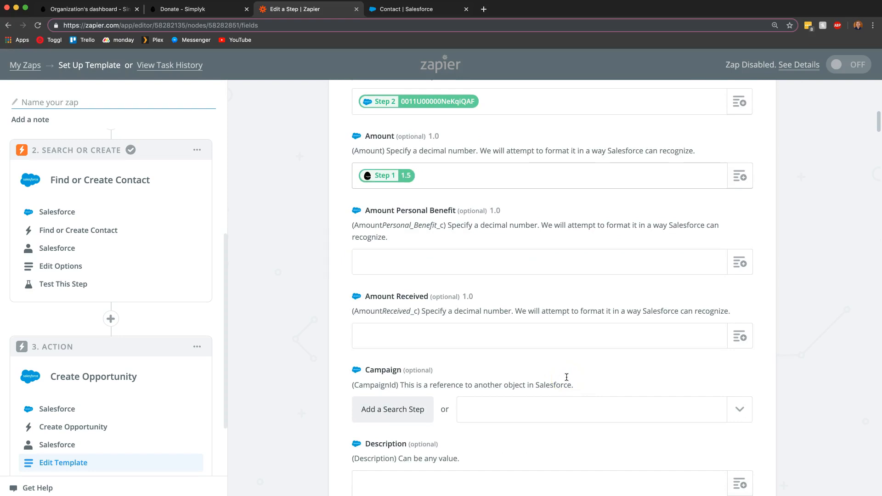
# - Fill Receipt Number with the donation's receipt number from Get Donation
pyautogui.scroll(-10, 566, 377)
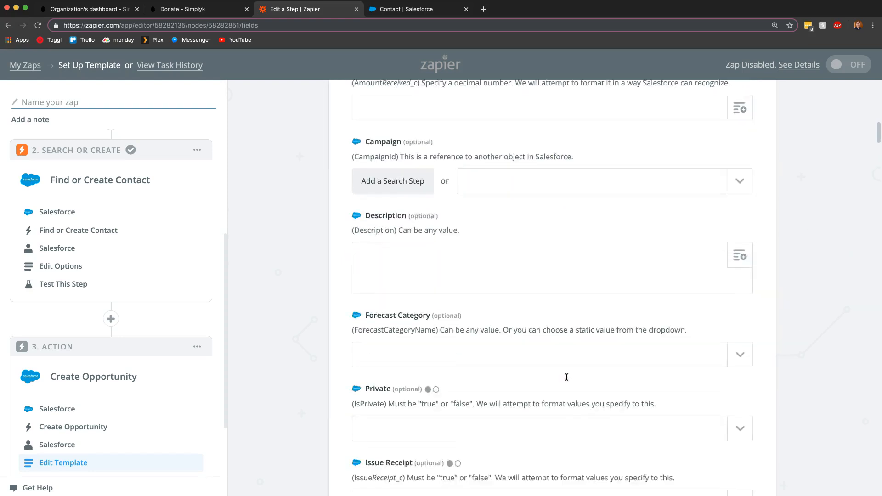
pyautogui.scroll(-7, 567, 378)
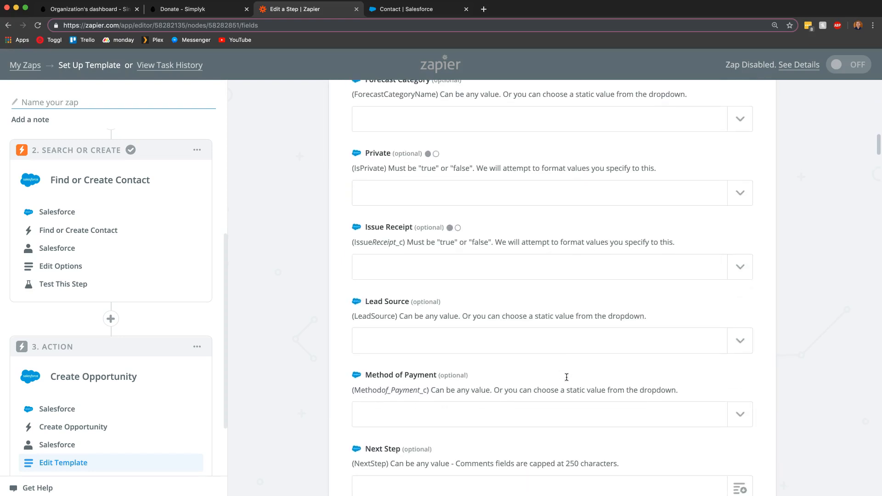
pyautogui.scroll(-17, 566, 378)
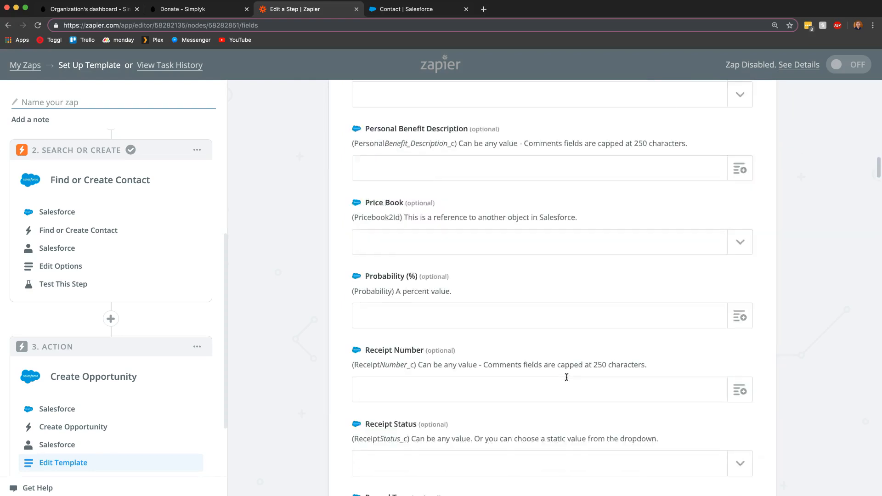
pyautogui.scroll(-1, 567, 377)
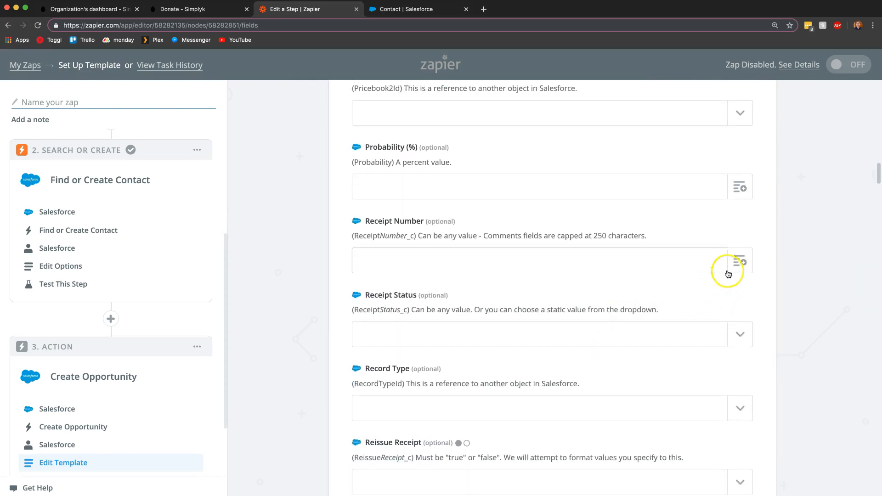
pyautogui.click(740, 265)
pyautogui.click(442, 315)
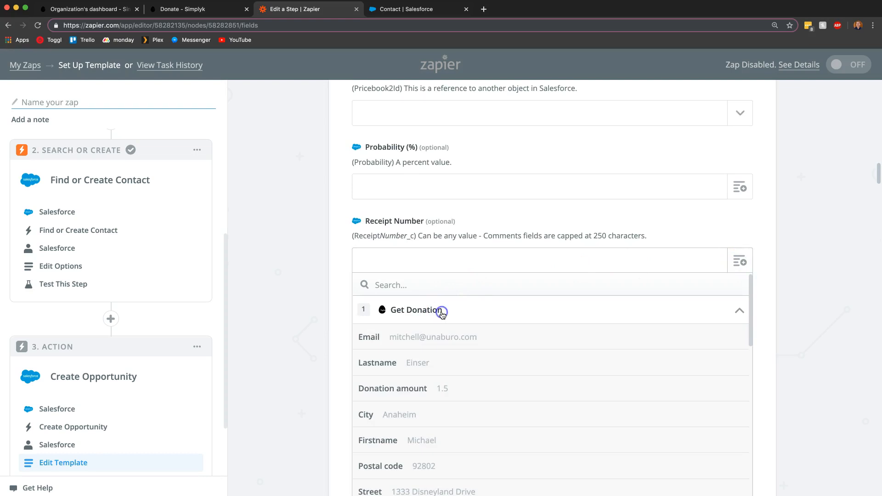
pyautogui.scroll(-2, 505, 374)
pyautogui.scroll(-4, 506, 374)
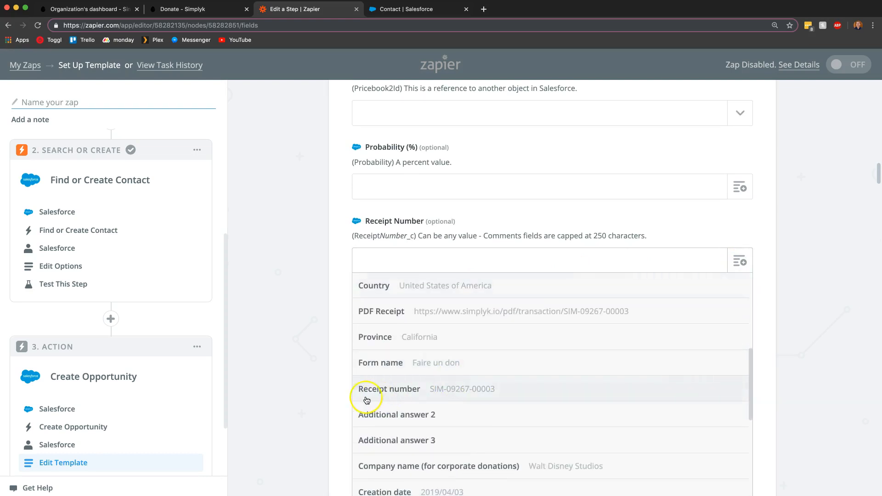
pyautogui.click(474, 396)
# - Map the donation's PDF Receipt URL into the Simplyk Receipt field
pyautogui.scroll(-5, 464, 391)
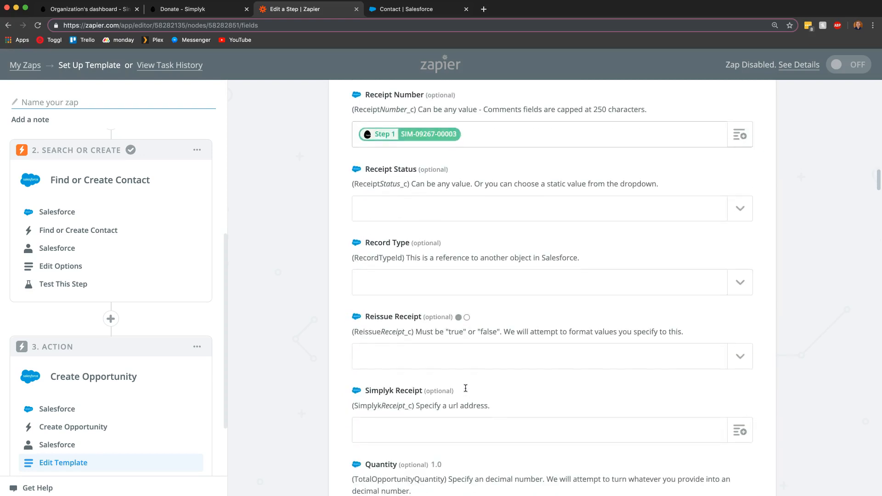
pyautogui.scroll(-2, 460, 367)
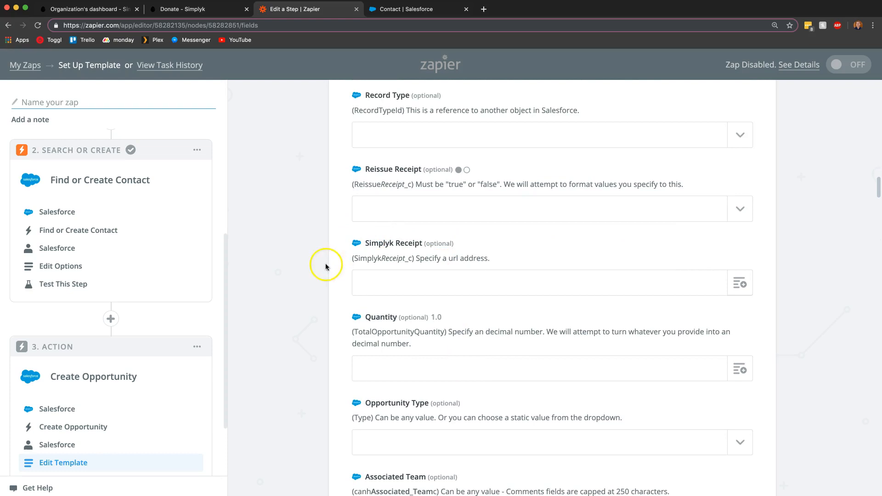
pyautogui.click(740, 283)
pyautogui.click(441, 337)
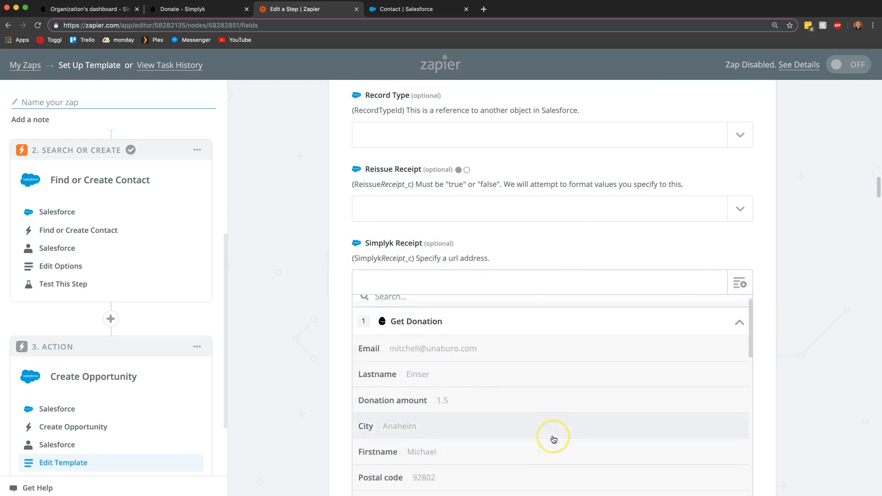
pyautogui.scroll(-3, 551, 413)
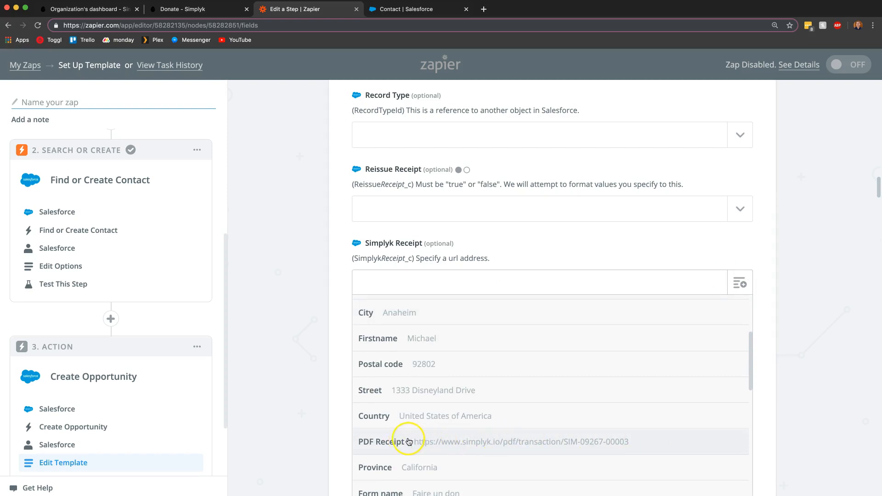
pyautogui.click(409, 442)
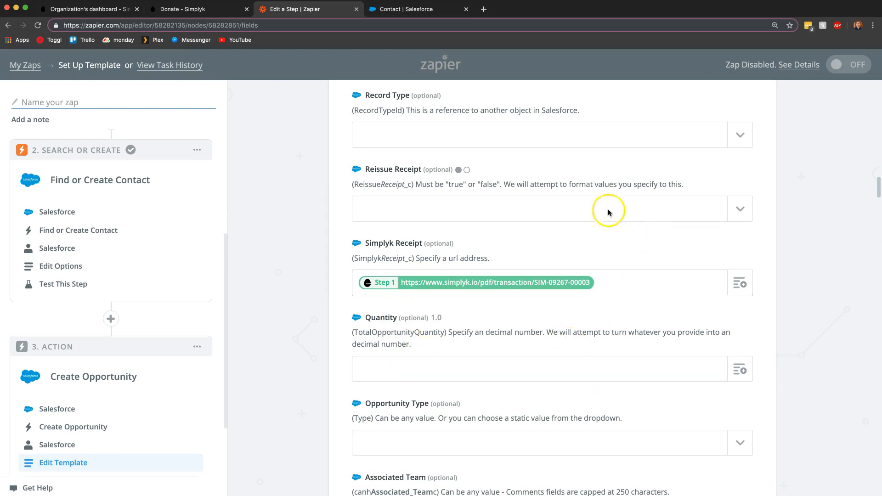
pyautogui.scroll(3, 418, 185)
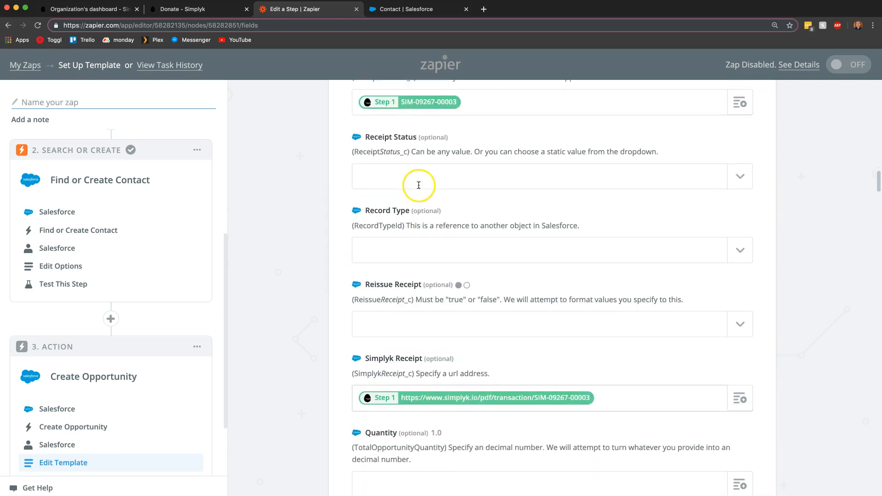
pyautogui.scroll(8, 455, 184)
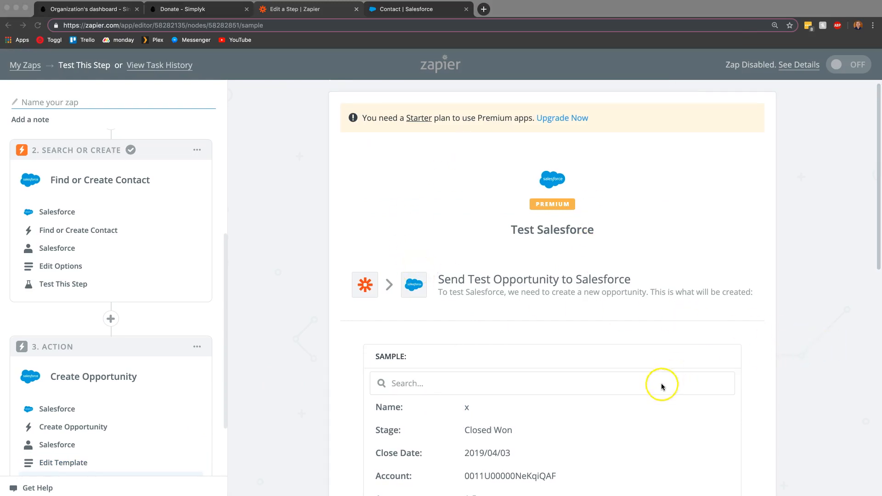
# - Send the test opportunity from the Zap to Salesforce
pyautogui.scroll(-4, 660, 384)
pyautogui.scroll(-15, 662, 386)
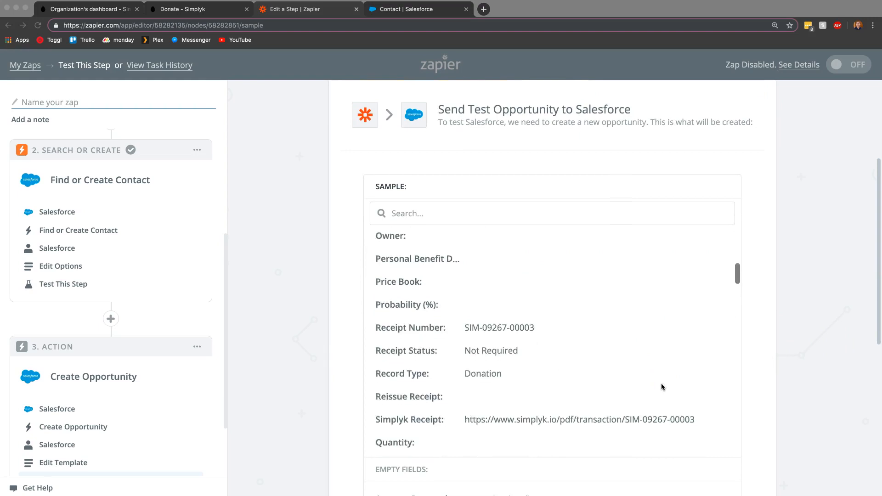
pyautogui.click(805, 379)
pyautogui.scroll(-7, 805, 379)
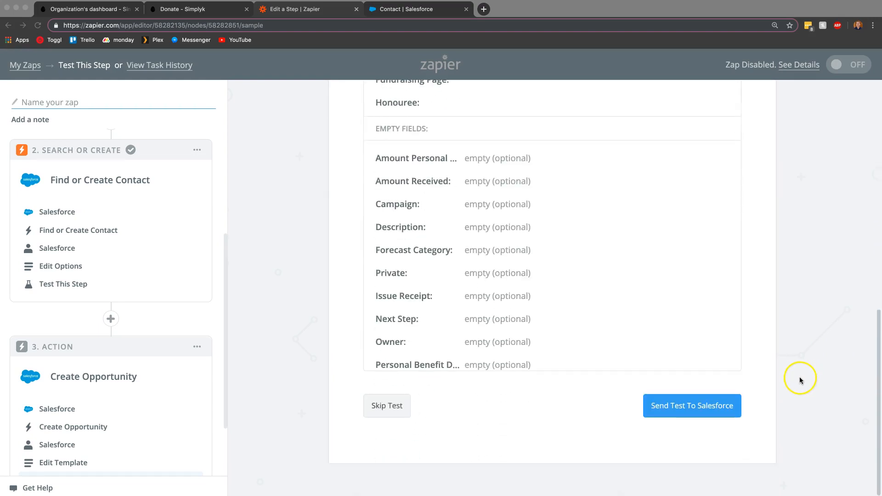
pyautogui.click(709, 405)
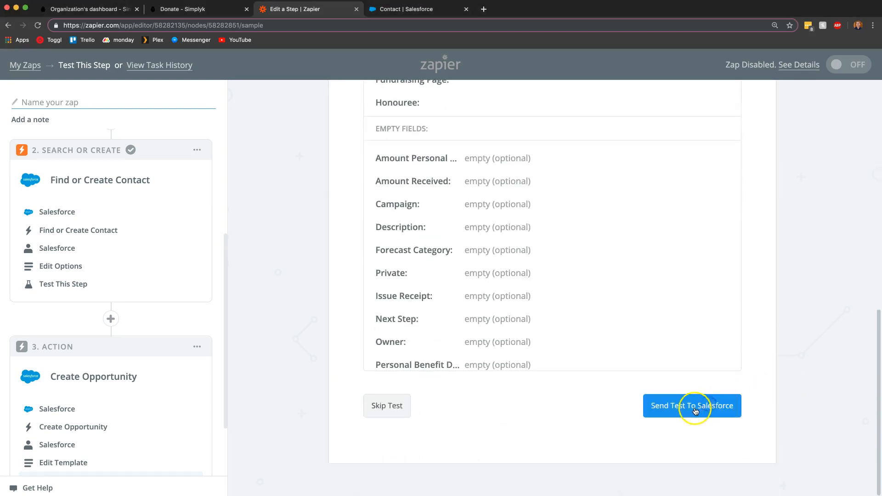
# - Finish setting up the Salesforce opportunity step once the test succeeds
pyautogui.scroll(4, 636, 324)
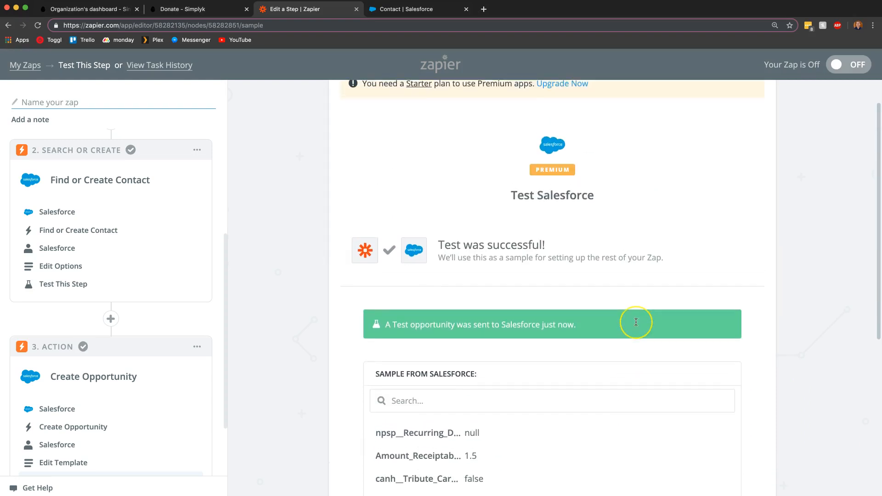
pyautogui.scroll(-7, 636, 322)
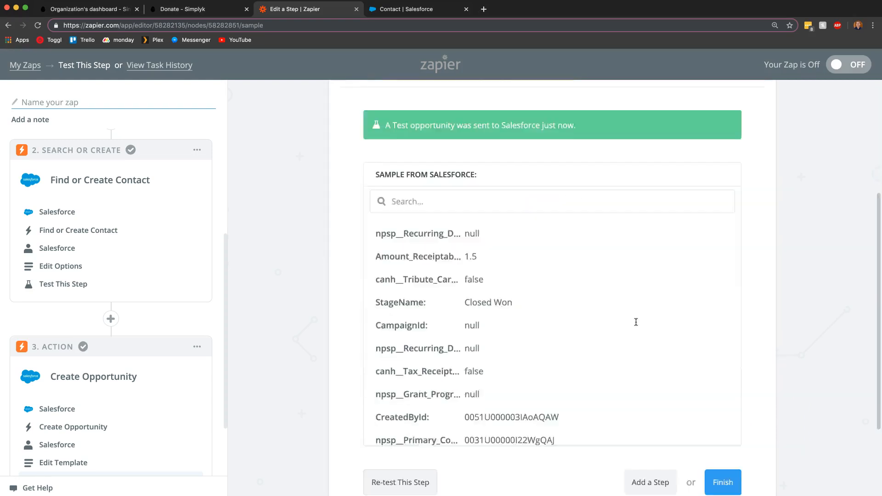
pyautogui.click(724, 407)
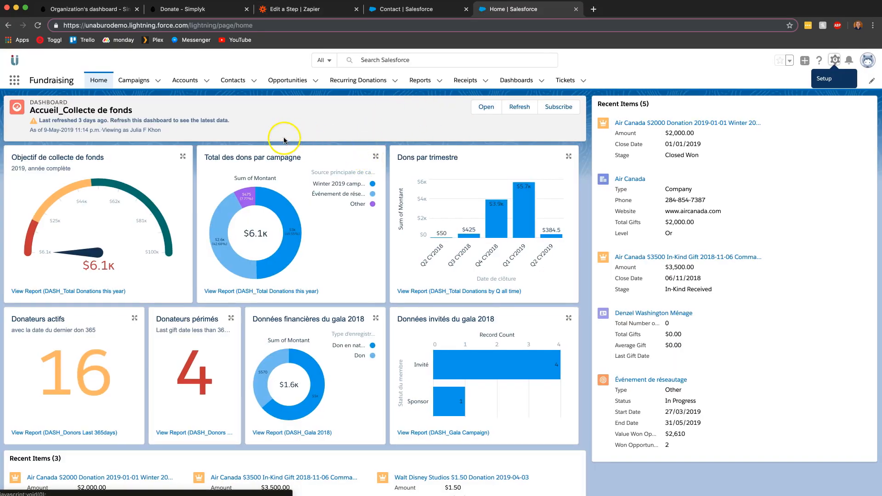
# - Search Salesforce for the test donor's name and open their contact record
pyautogui.scroll(-1, 284, 140)
pyautogui.scroll(1, 280, 140)
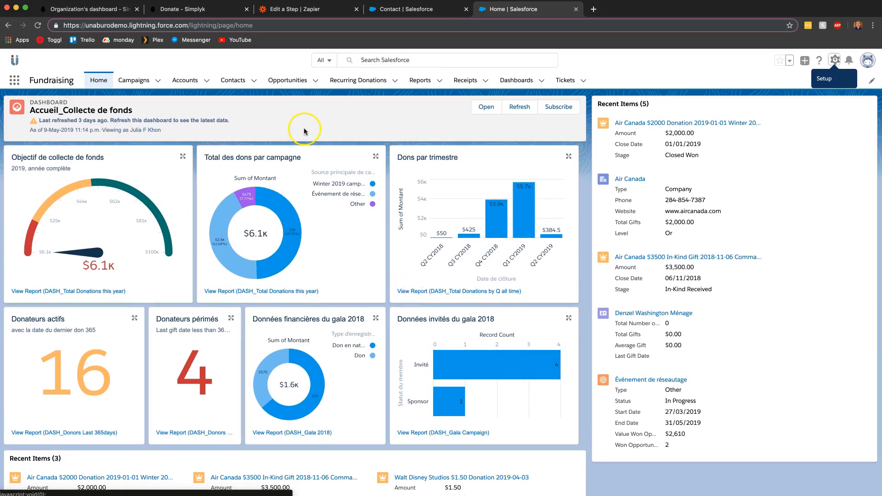
pyautogui.click(374, 60)
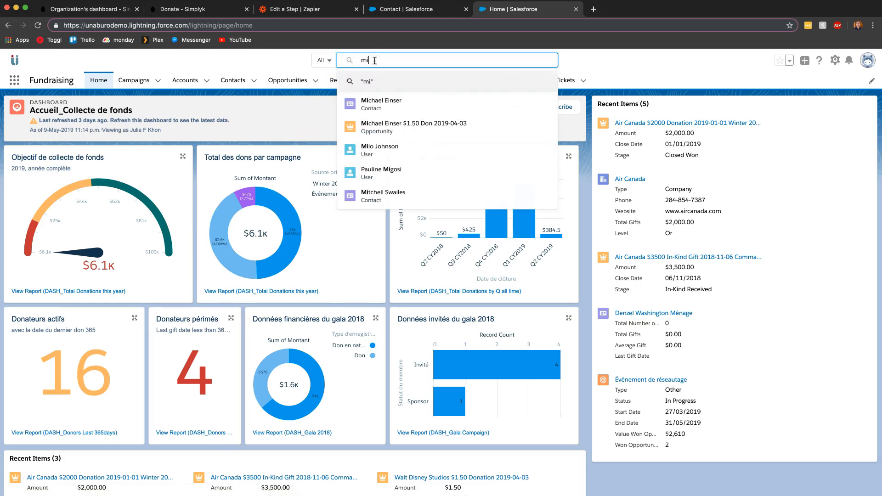
pyautogui.press('Return')
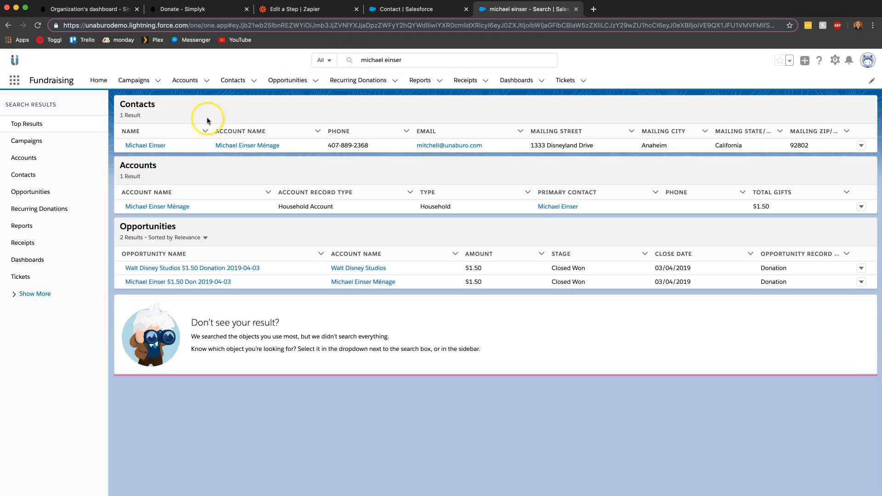
pyautogui.click(142, 147)
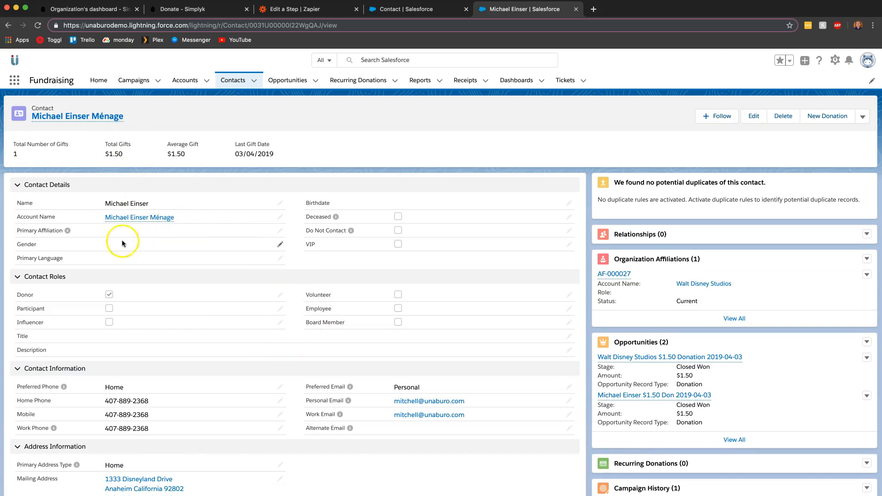
# - Open the donor's $1.50 donation opportunity dated 2019-04-03 from the Opportunities list
pyautogui.scroll(-3, 232, 377)
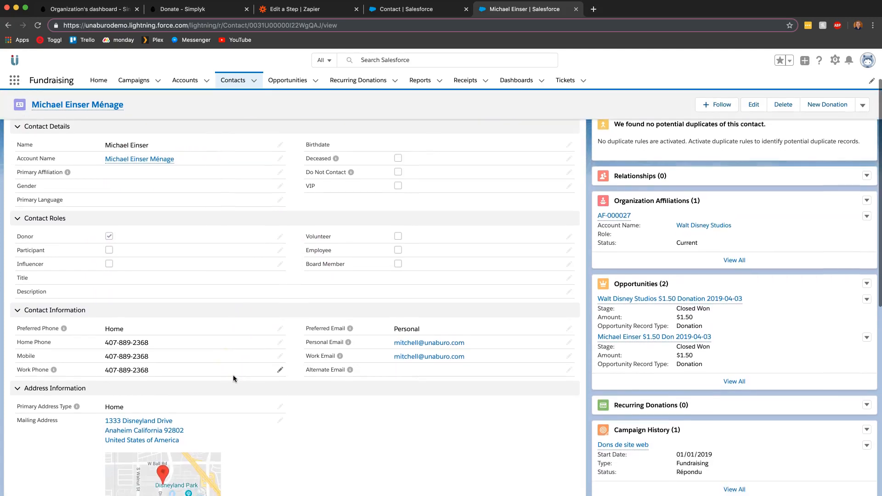
pyautogui.scroll(3, 222, 335)
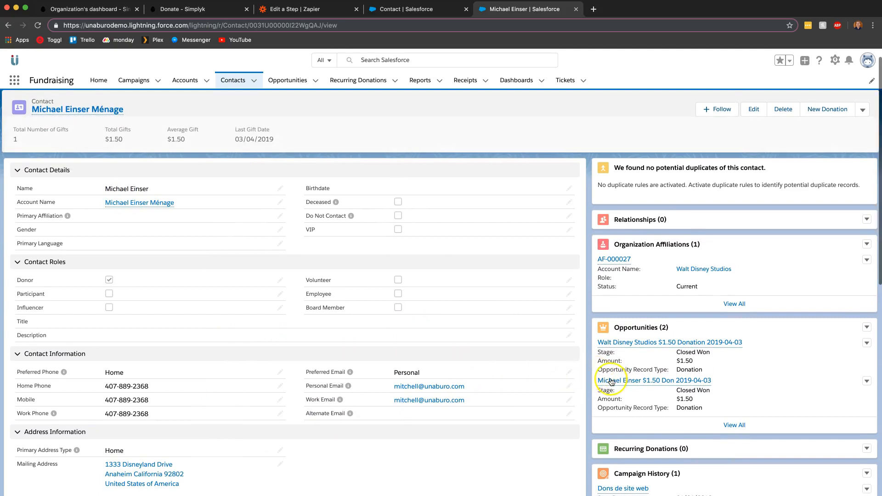
pyautogui.click(606, 383)
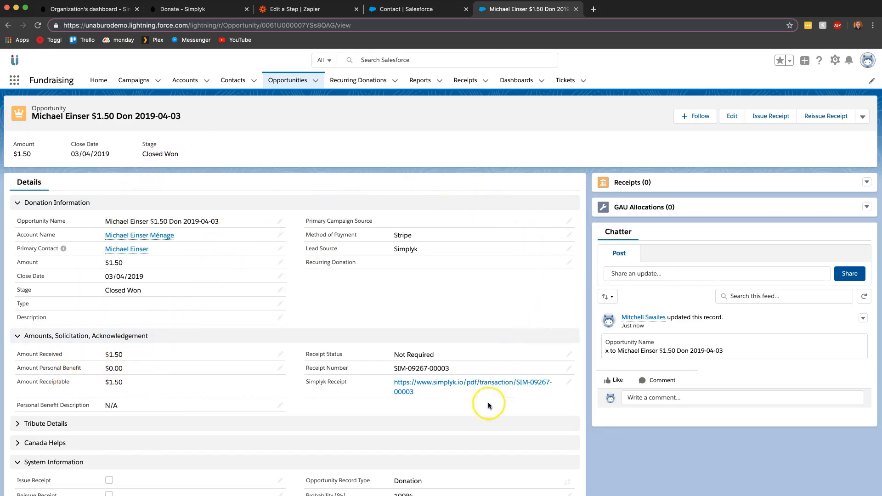
pyautogui.scroll(-2, 319, 431)
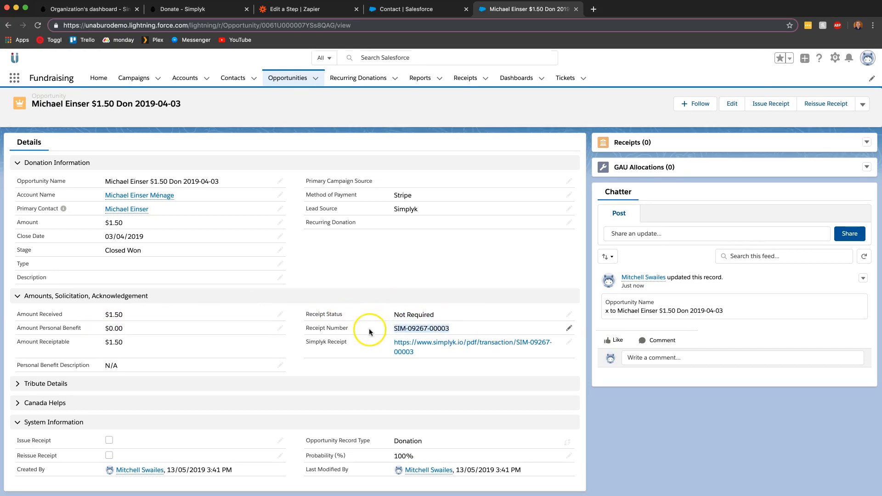
pyautogui.click(423, 349)
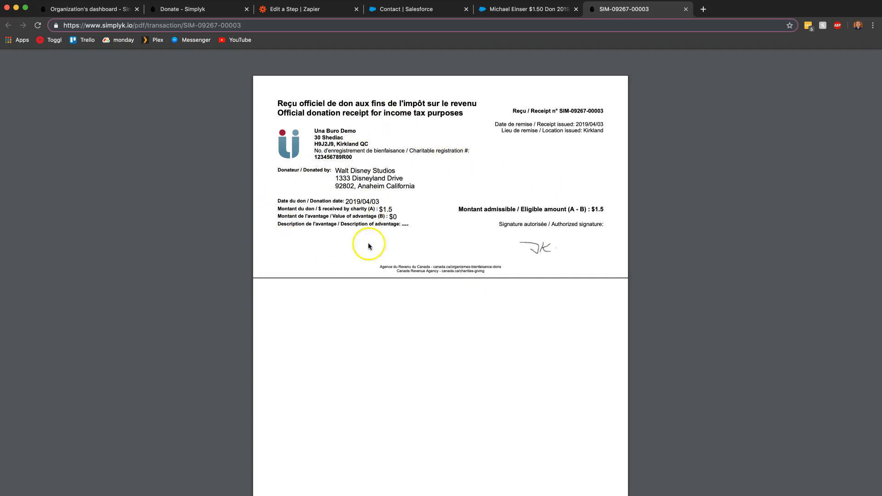
# - Look over the $1.5 donation tax receipt PDF, then go back to the Salesforce opportunity
pyautogui.scroll(-2, 473, 273)
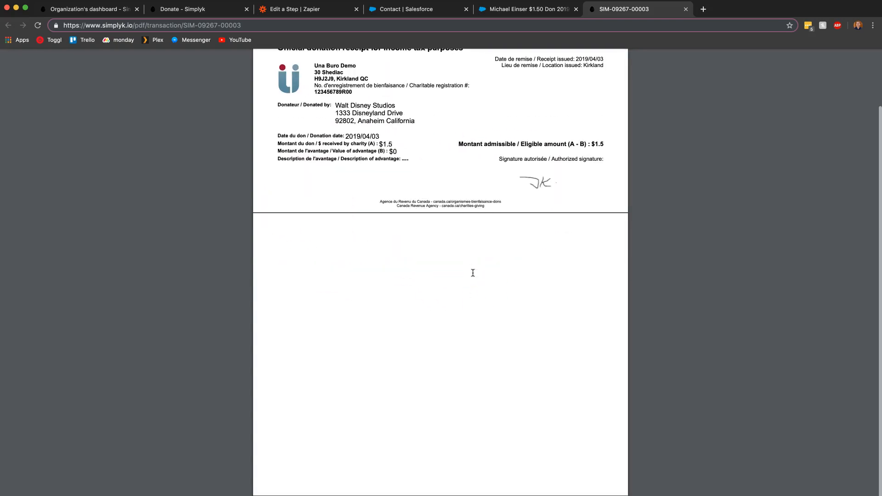
pyautogui.scroll(2, 472, 270)
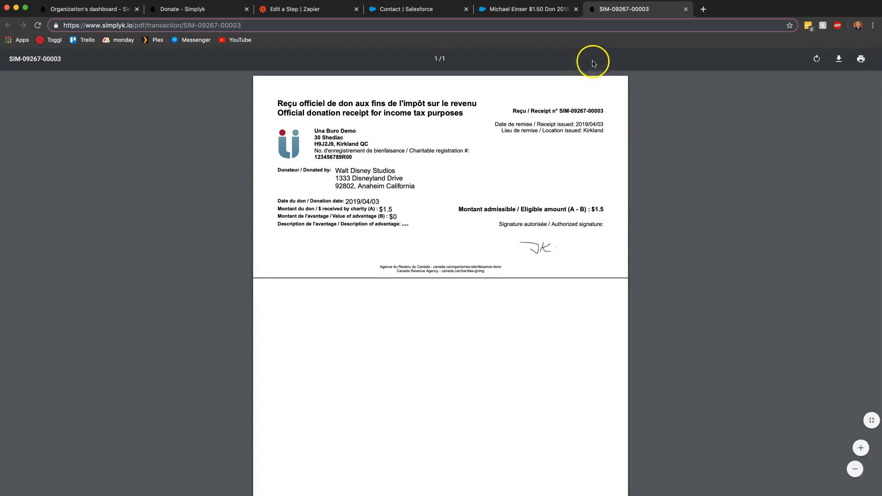
pyautogui.scroll(-1, 588, 65)
pyautogui.scroll(1, 590, 78)
pyautogui.click(516, 11)
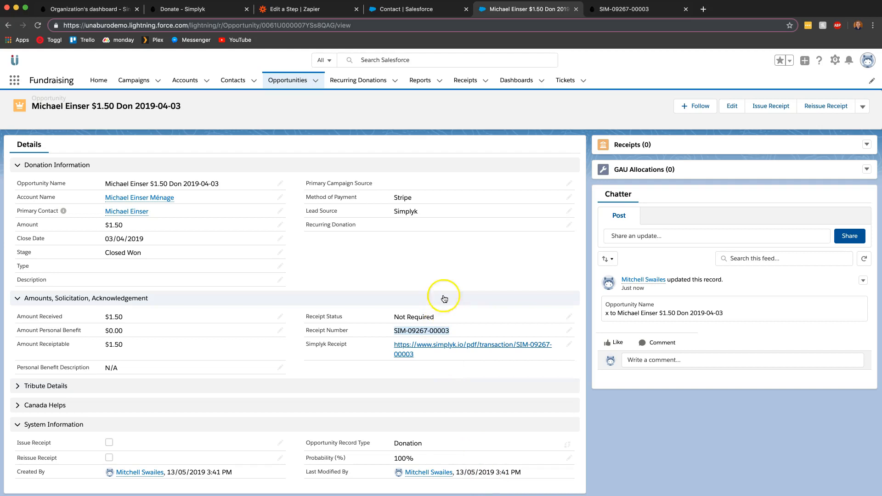
# - Return to the Zapier Zap overview and highlight the Starter plan upgrade notice
pyautogui.click(305, 11)
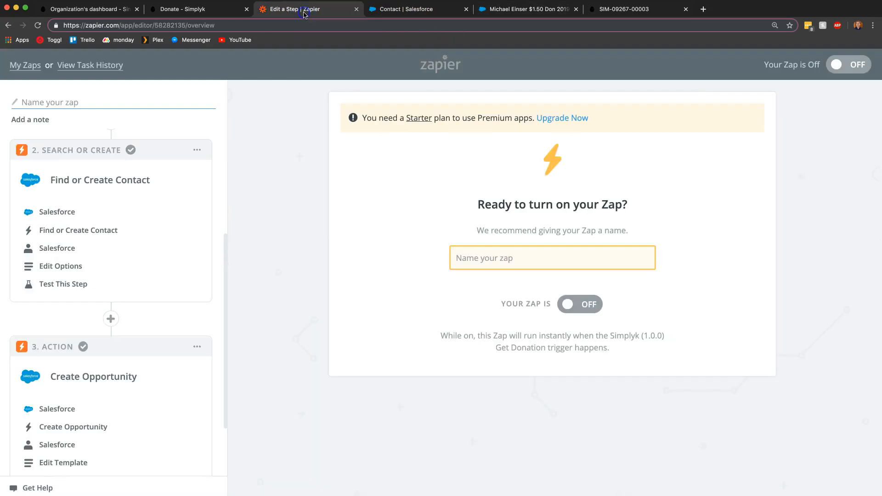
pyautogui.scroll(-3, 199, 382)
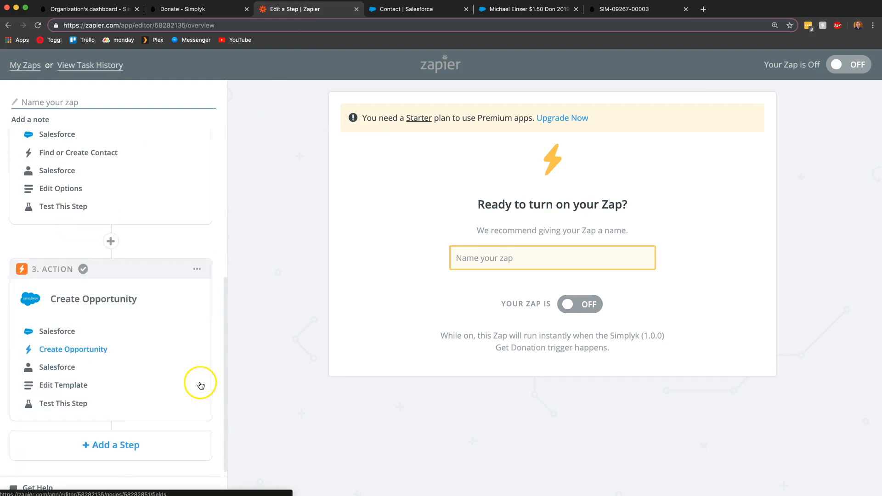
pyautogui.scroll(10, 111, 246)
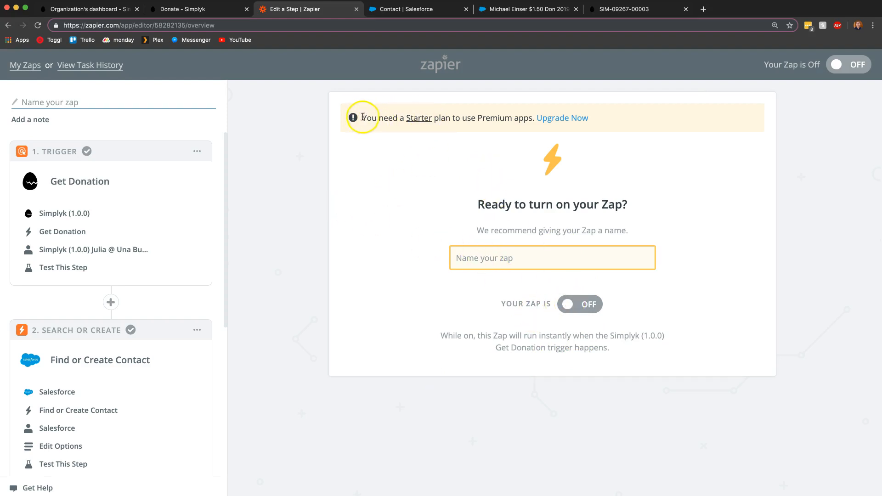
pyautogui.moveTo(560, 112); pyautogui.dragTo(661, 118)
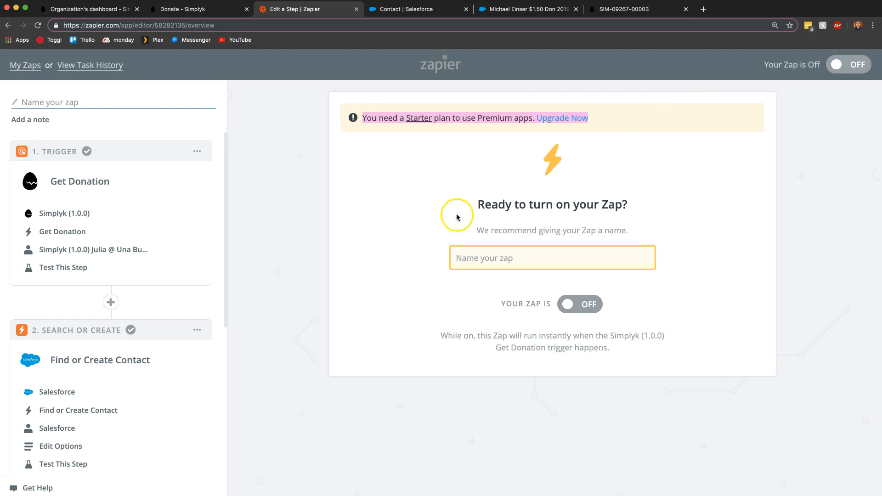